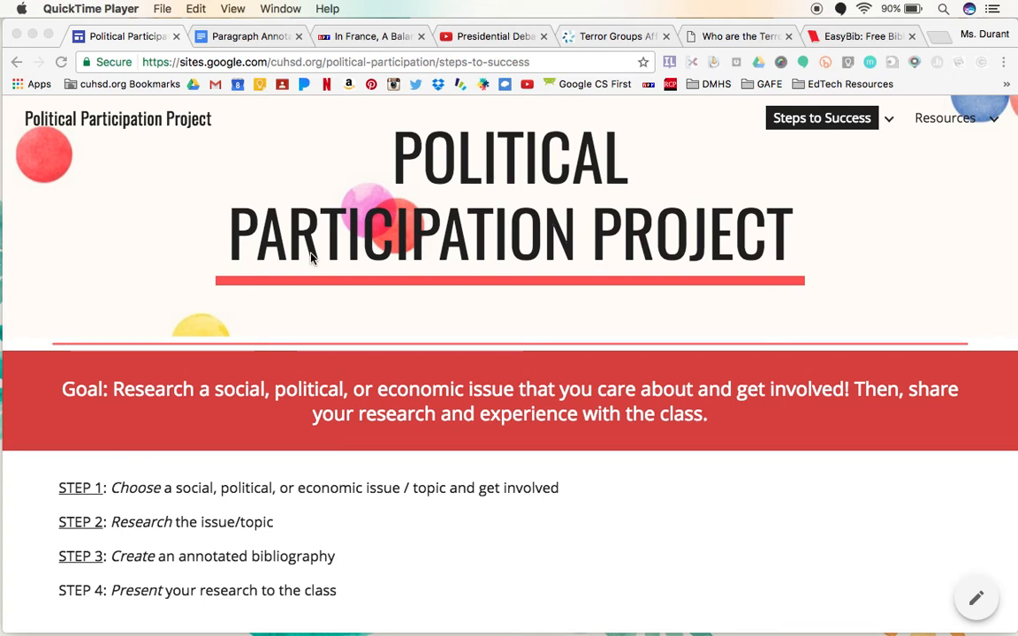
- Open the Step 3 annotated bibliography page from the project's list of steps
{"action": "scroll", "coordinate": [315, 413], "scroll_direction": "down", "scroll_amount": 2}
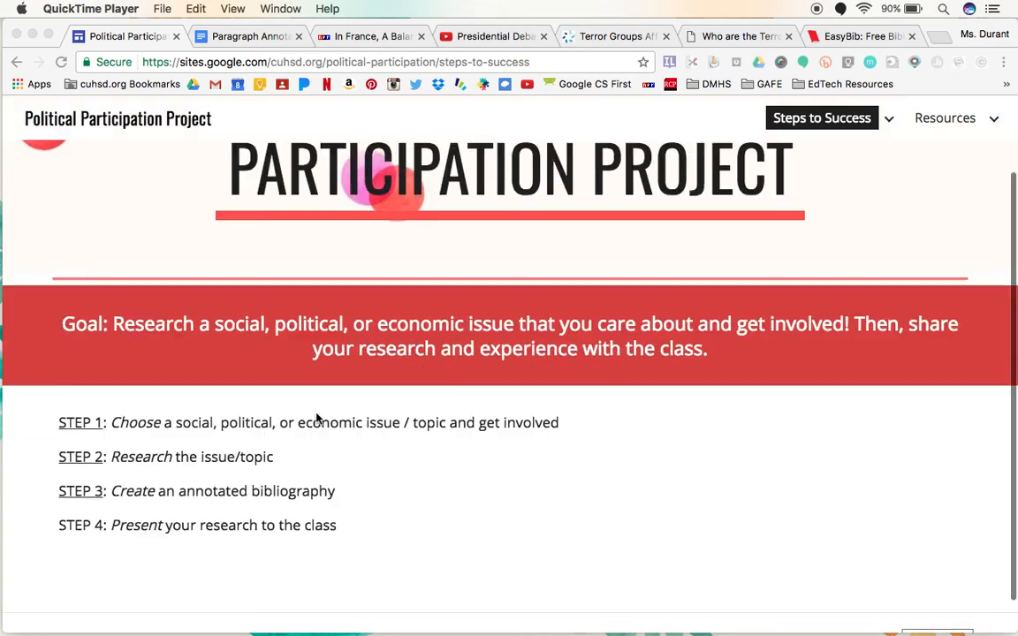
{"action": "scroll", "coordinate": [330, 275], "scroll_direction": "up", "scroll_amount": 3}
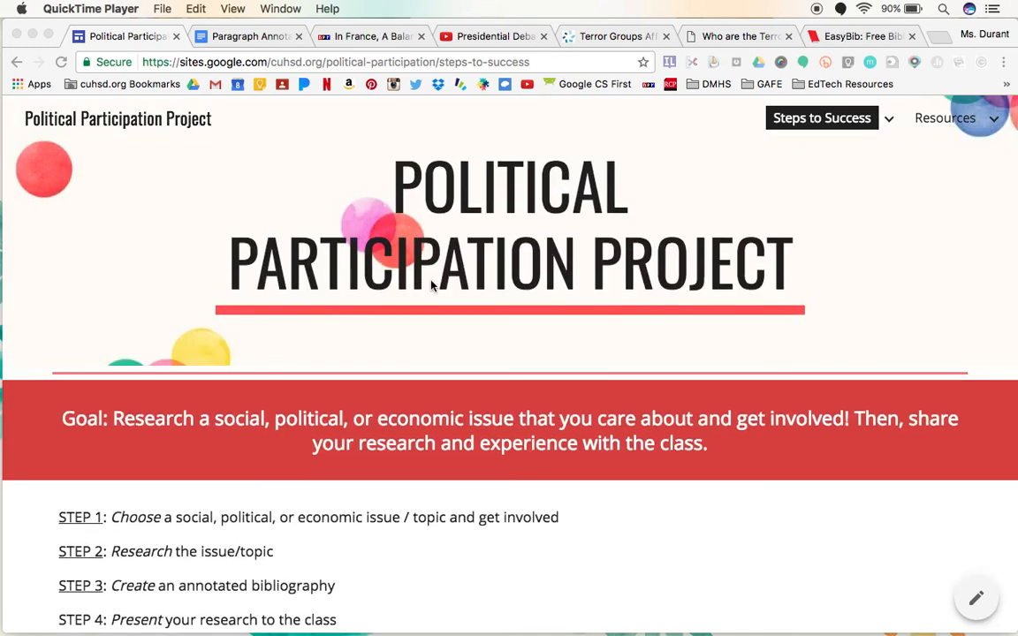
{"action": "scroll", "coordinate": [432, 286], "scroll_direction": "down", "scroll_amount": 2}
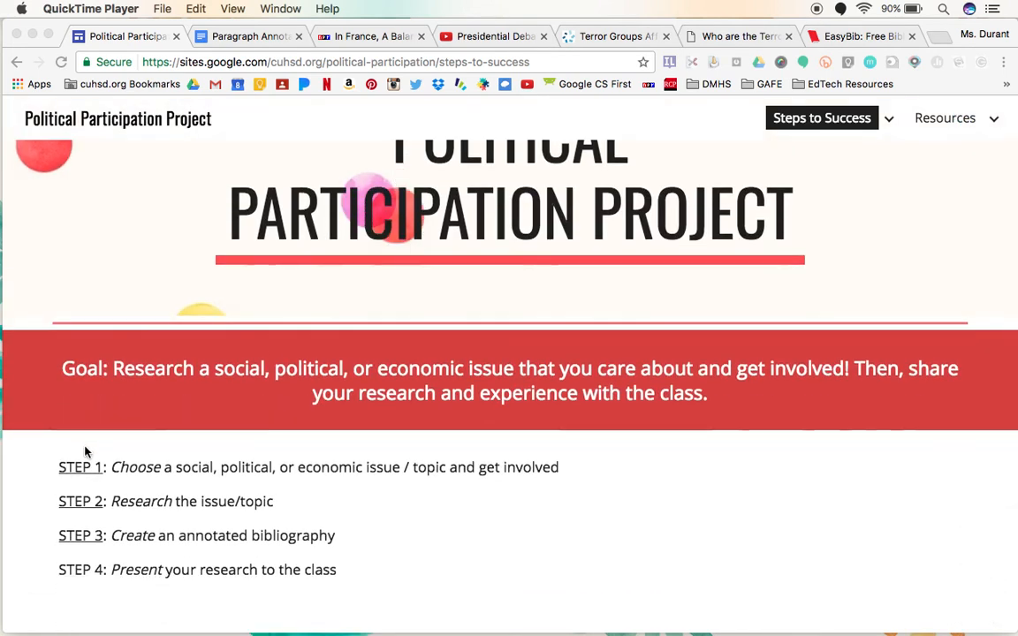
{"action": "left_click", "coordinate": [84, 539]}
{"action": "left_click", "coordinate": [89, 546]}
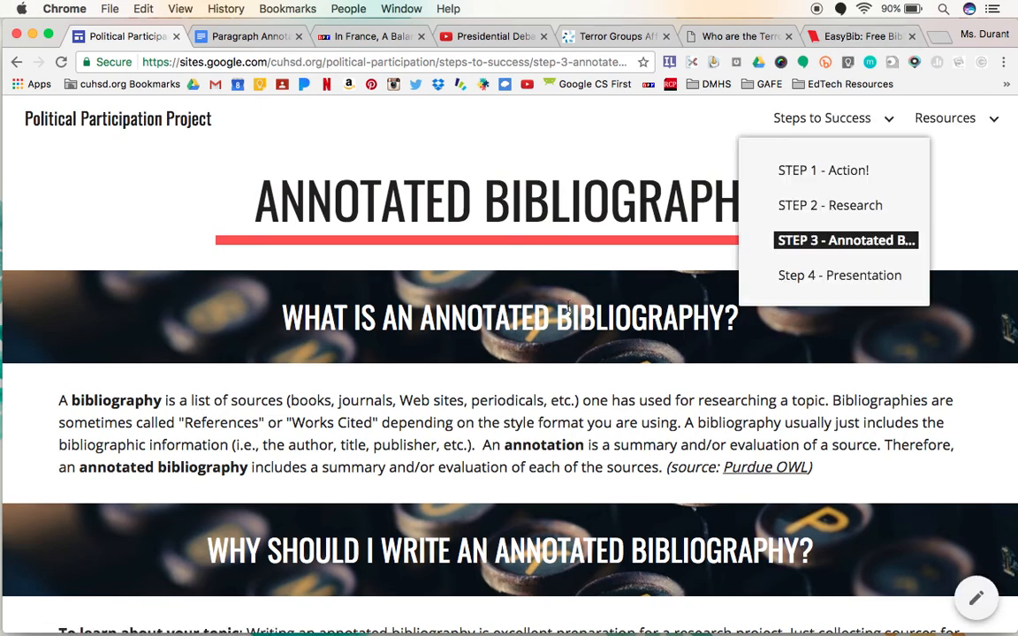
- Review the annotated bibliography page, from its definition and purpose through the instructions for Parts 1, 2 and 3
{"action": "scroll", "coordinate": [479, 378], "scroll_direction": "down", "scroll_amount": 5}
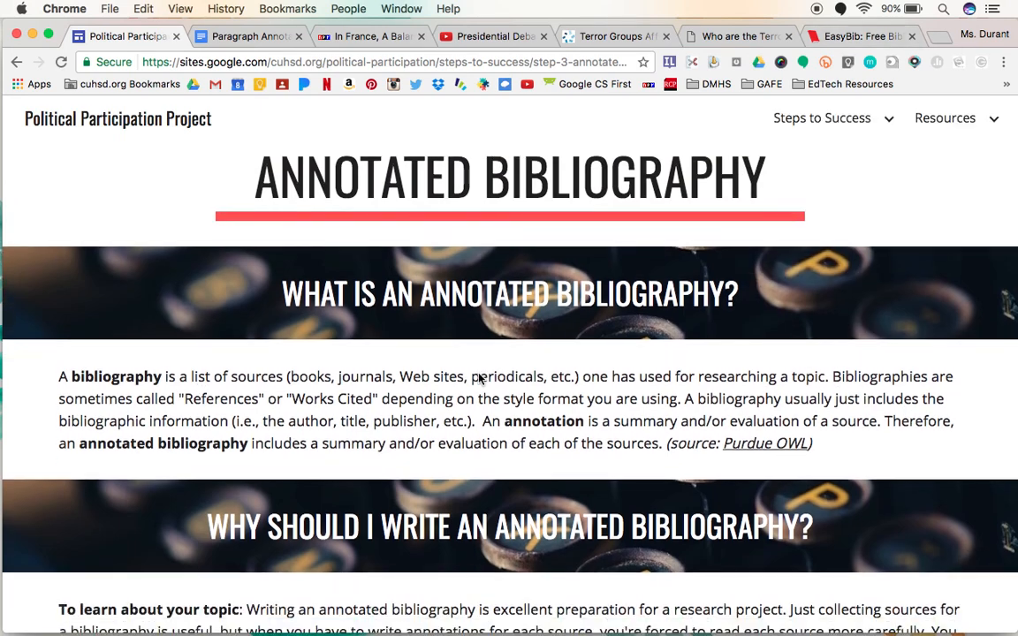
{"action": "scroll", "coordinate": [482, 380], "scroll_direction": "down", "scroll_amount": 1}
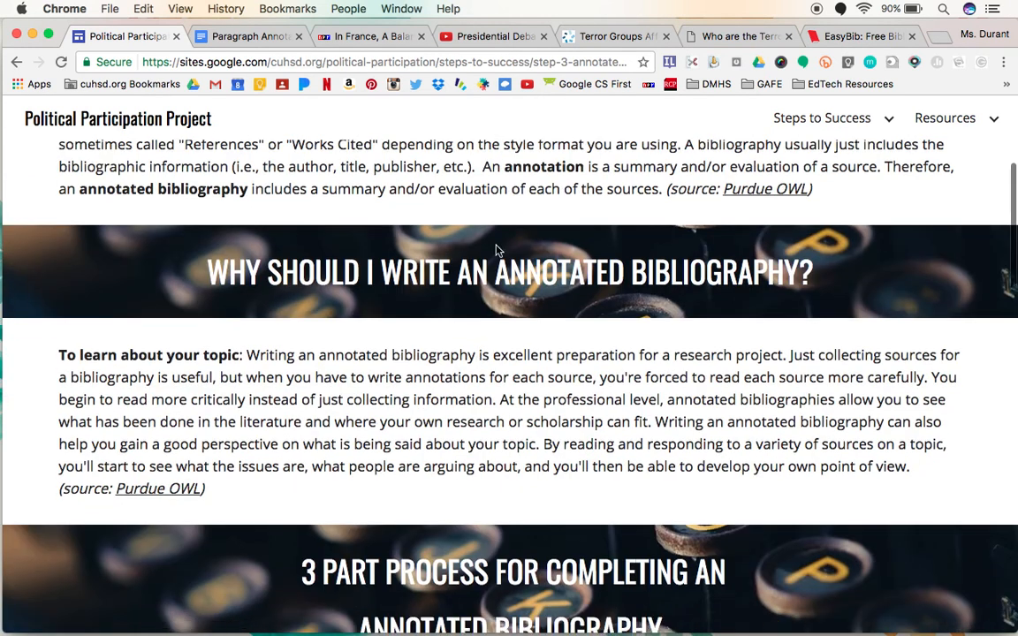
{"action": "scroll", "coordinate": [462, 439], "scroll_direction": "down", "scroll_amount": 3}
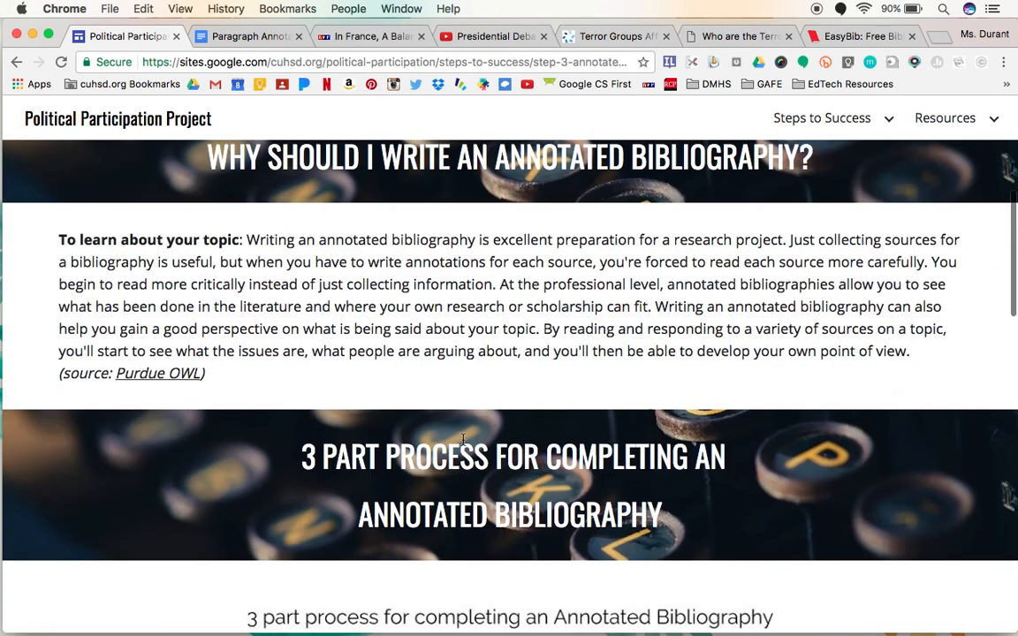
{"action": "scroll", "coordinate": [463, 440], "scroll_direction": "down", "scroll_amount": 4}
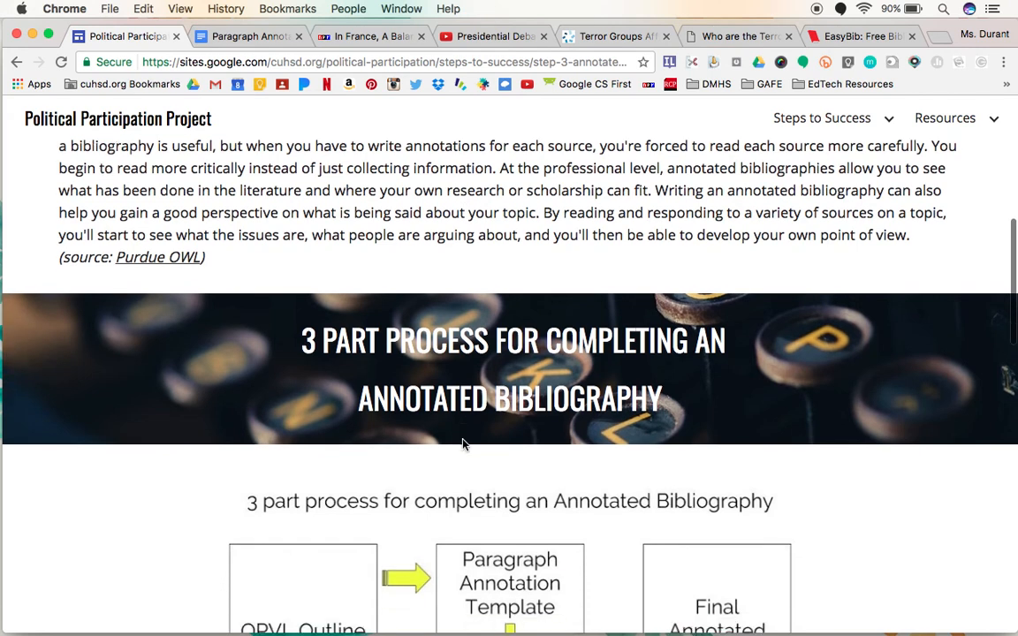
{"action": "scroll", "coordinate": [495, 336], "scroll_direction": "down", "scroll_amount": 2}
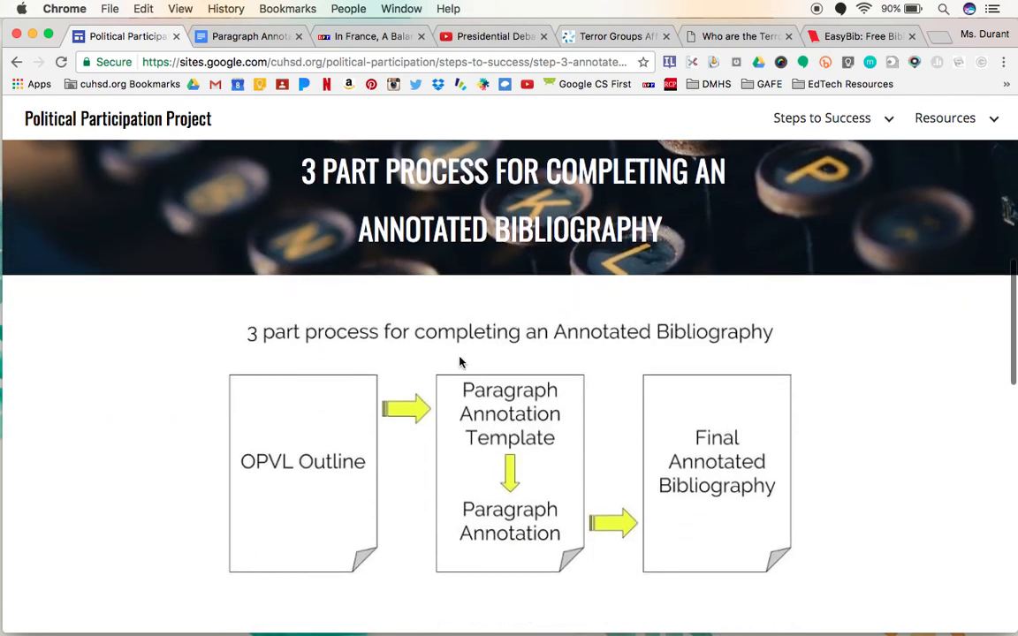
{"action": "scroll", "coordinate": [460, 360], "scroll_direction": "down", "scroll_amount": 3}
{"action": "scroll", "coordinate": [460, 361], "scroll_direction": "down", "scroll_amount": 4}
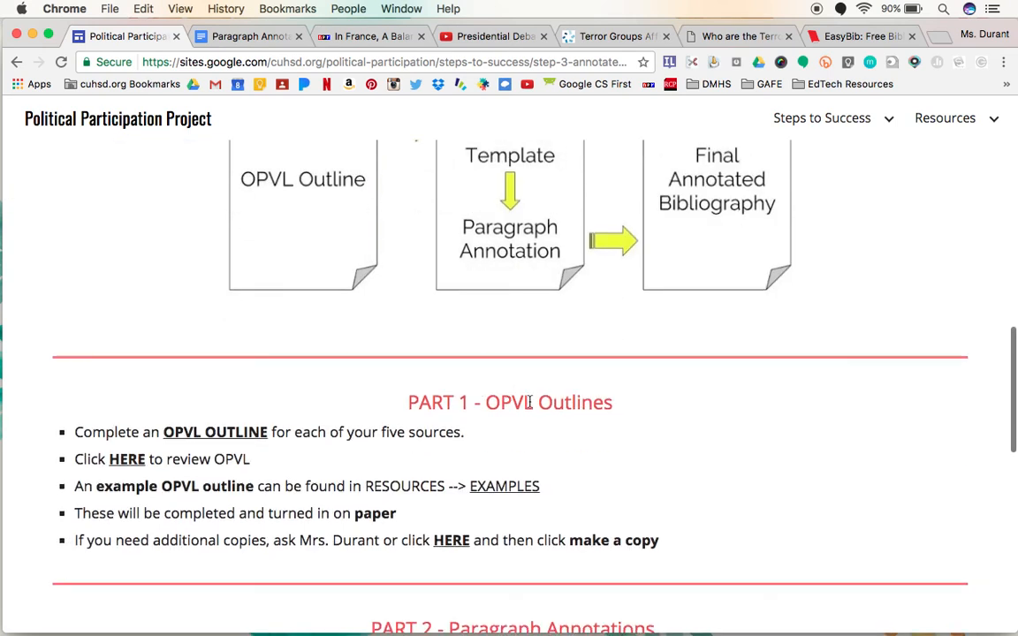
{"action": "scroll", "coordinate": [470, 422], "scroll_direction": "down", "scroll_amount": 3}
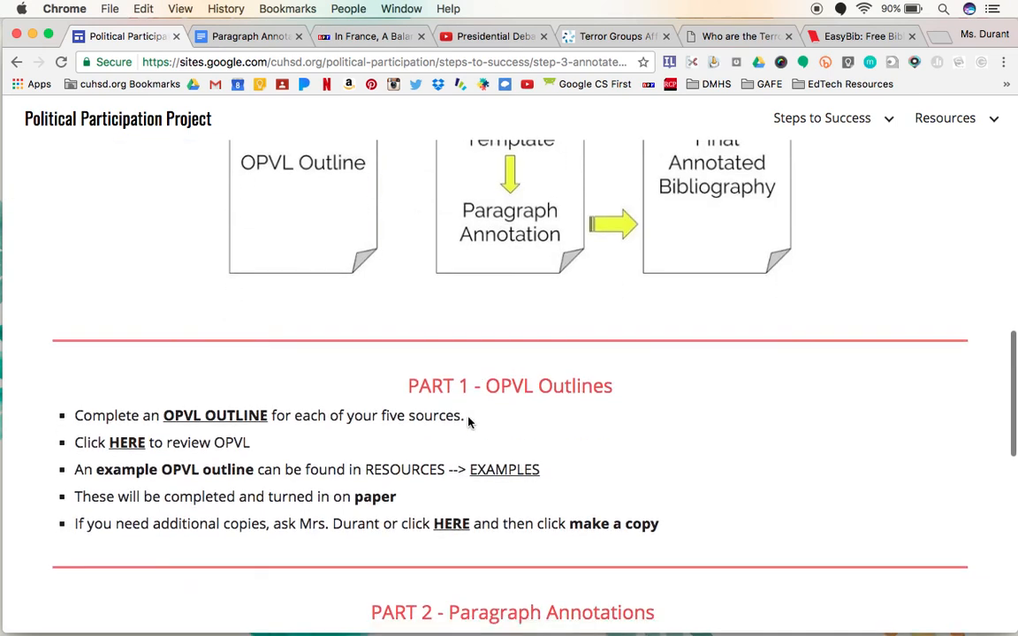
{"action": "scroll", "coordinate": [468, 422], "scroll_direction": "down", "scroll_amount": 4}
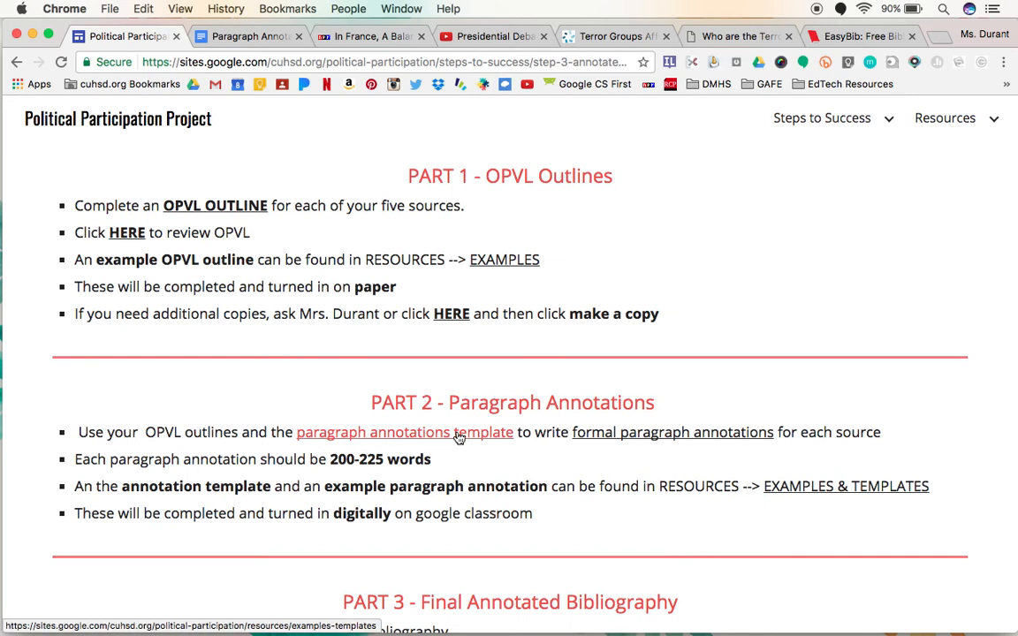
{"action": "scroll", "coordinate": [575, 389], "scroll_direction": "down", "scroll_amount": 1}
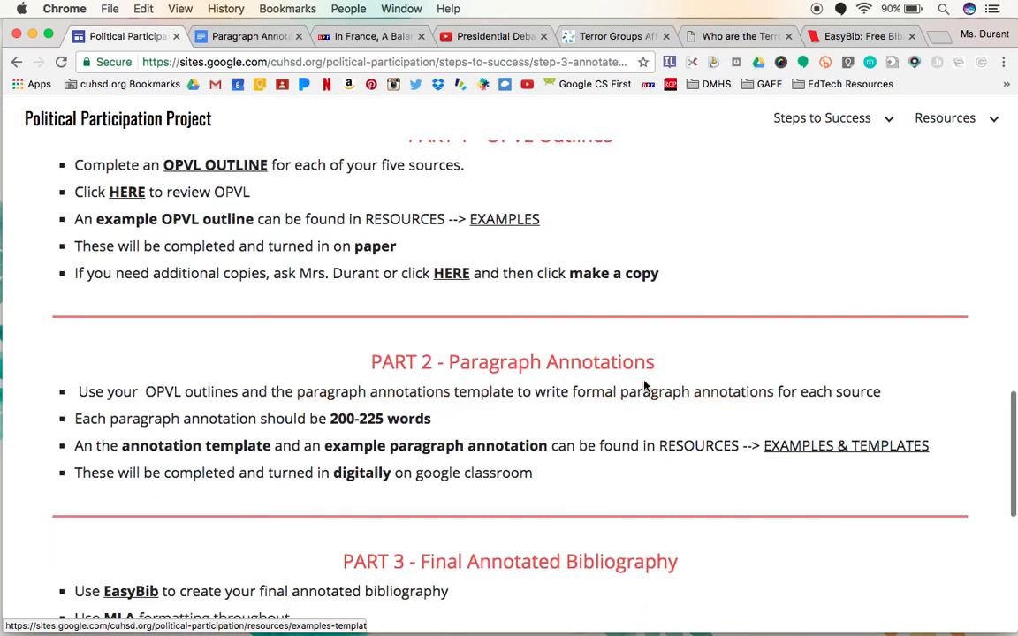
{"action": "scroll", "coordinate": [654, 403], "scroll_direction": "down", "scroll_amount": 1}
{"action": "scroll", "coordinate": [646, 405], "scroll_direction": "down", "scroll_amount": 4}
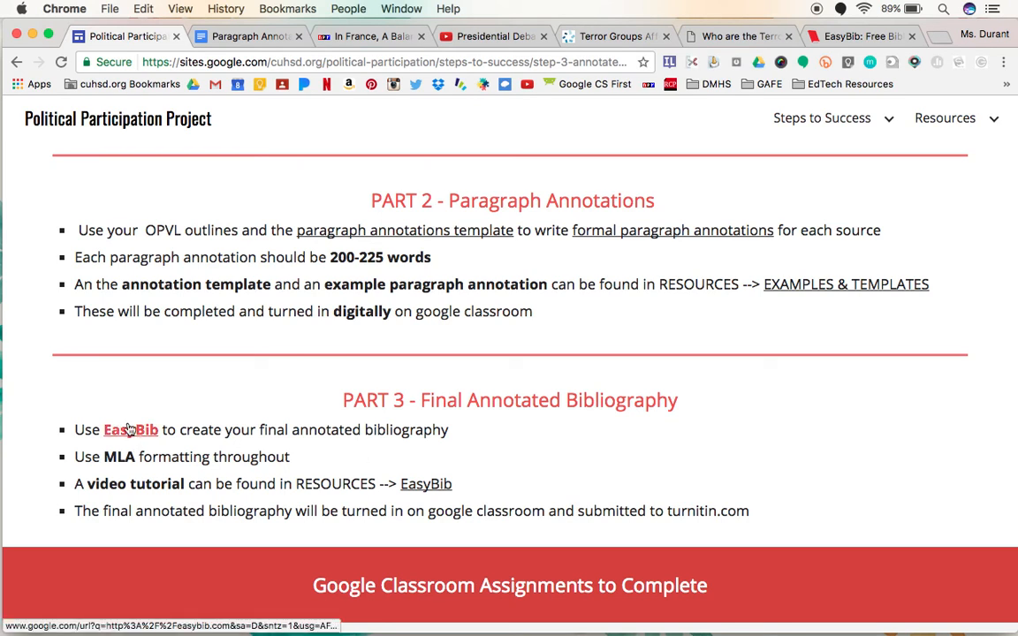
- Switch to the EasyBib site and log in with the Google account
{"action": "left_click", "coordinate": [836, 36]}
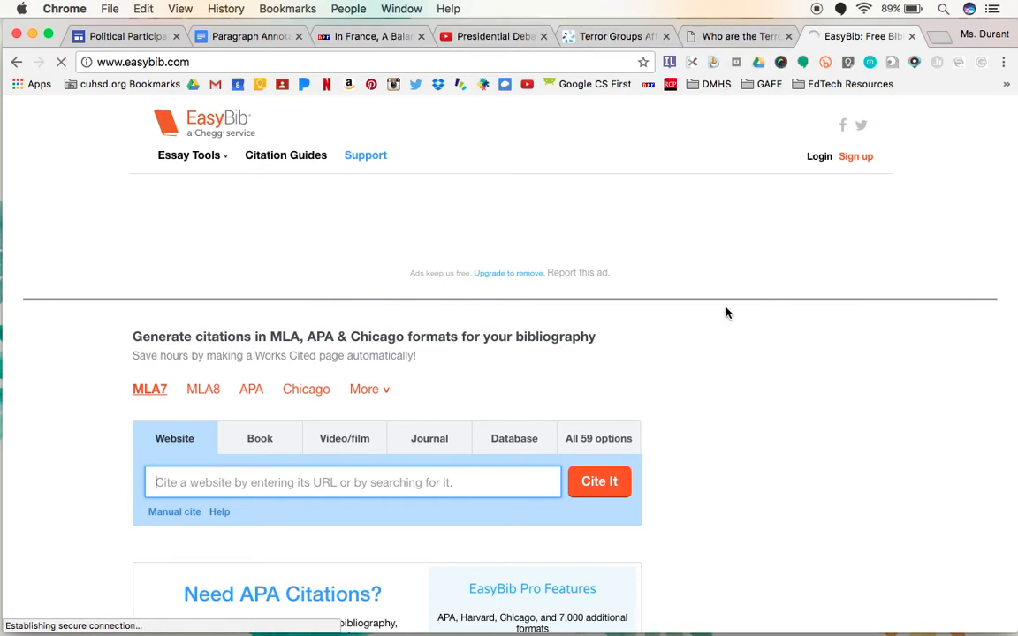
{"action": "scroll", "coordinate": [727, 313], "scroll_direction": "down", "scroll_amount": 1}
{"action": "scroll", "coordinate": [727, 313], "scroll_direction": "up", "scroll_amount": 1}
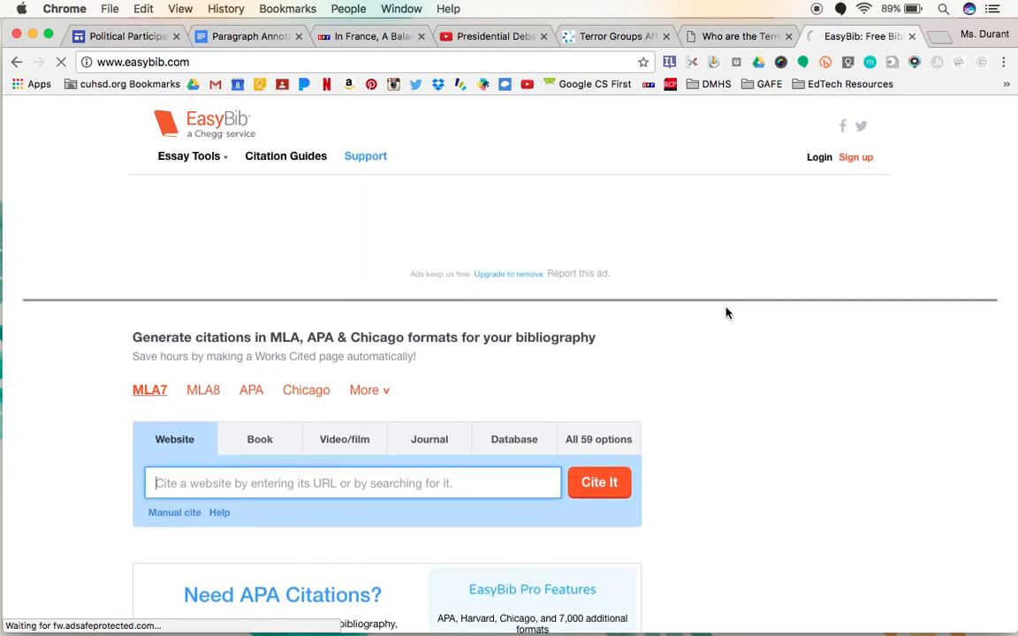
{"action": "left_click", "coordinate": [819, 159]}
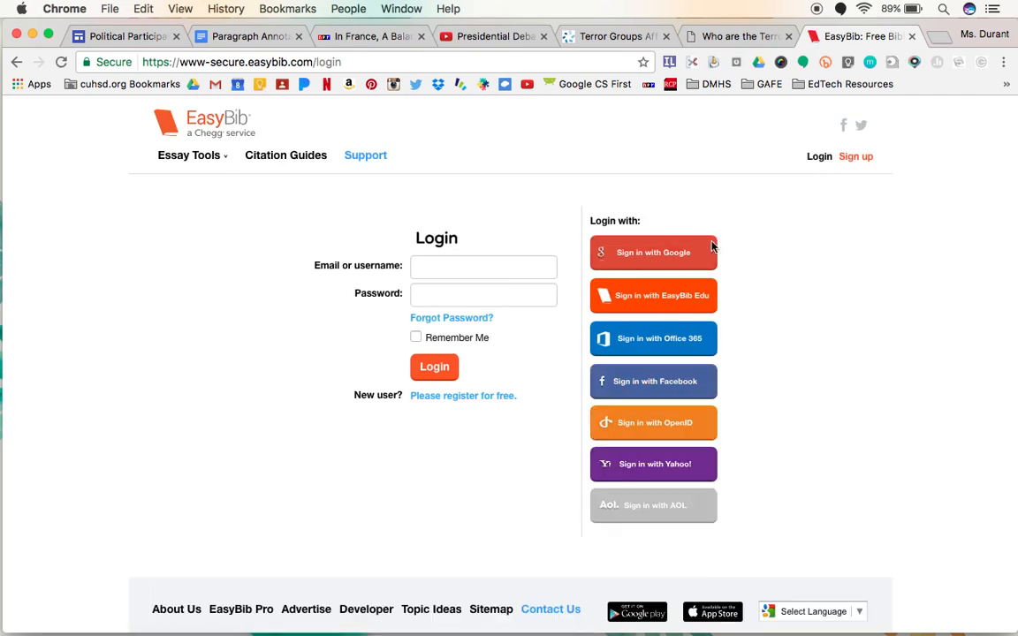
{"action": "left_click", "coordinate": [637, 260]}
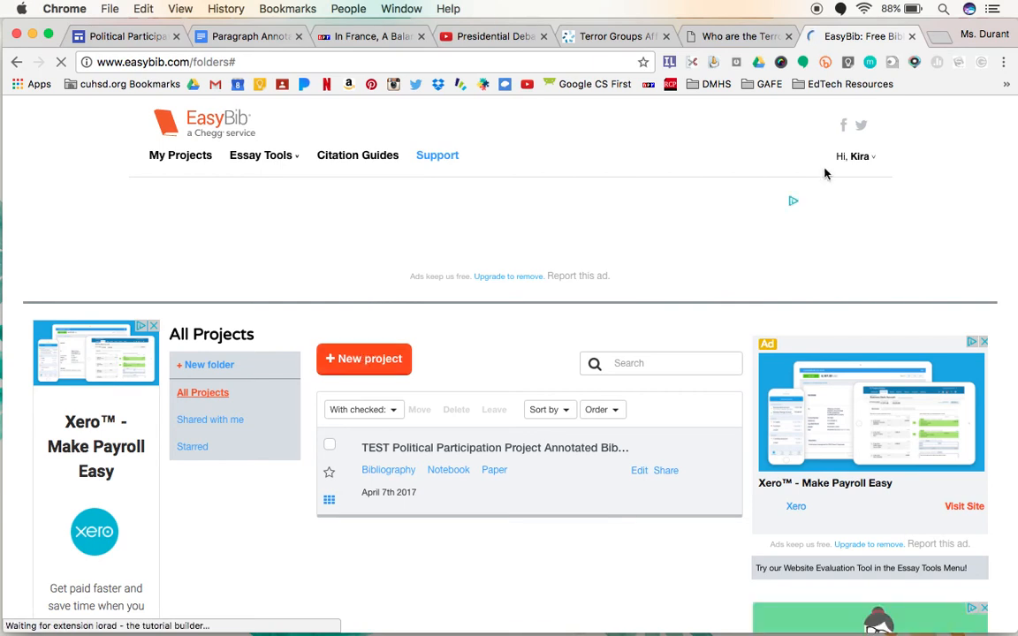
- Create a project named "Political Participation Project Annotated Bibliography" plus the owner's surname, with Education as its subject
{"action": "left_click", "coordinate": [372, 363]}
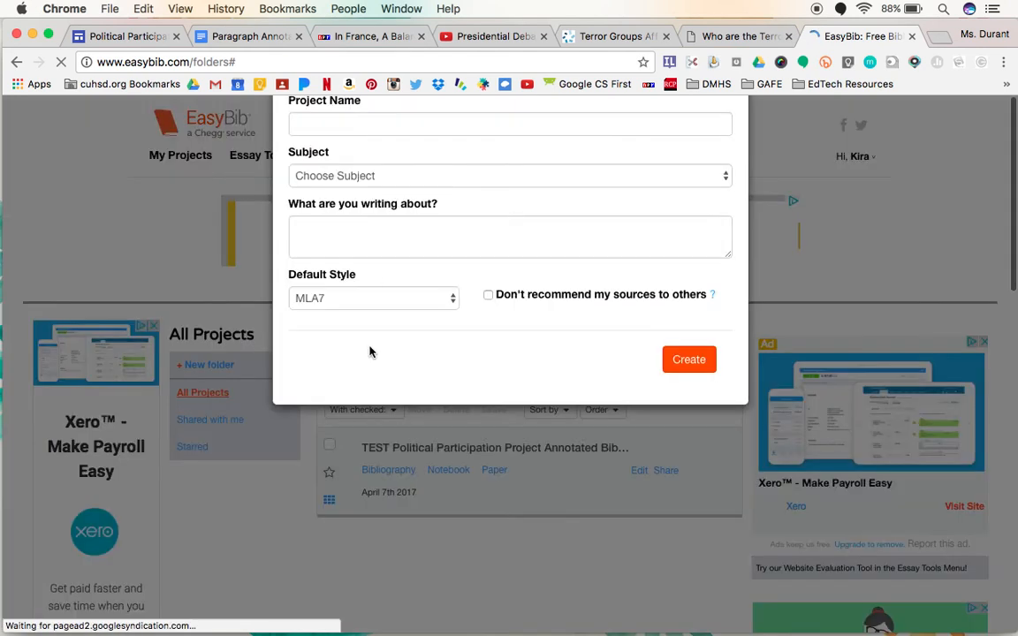
{"action": "left_click", "coordinate": [321, 221]}
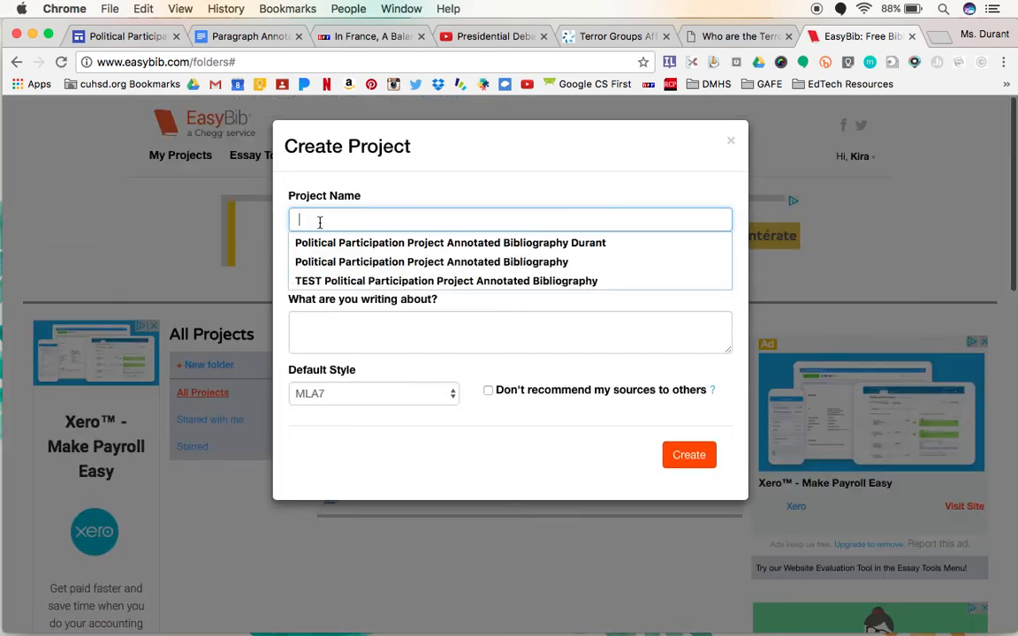
{"action": "type", "text": "Political Par"}
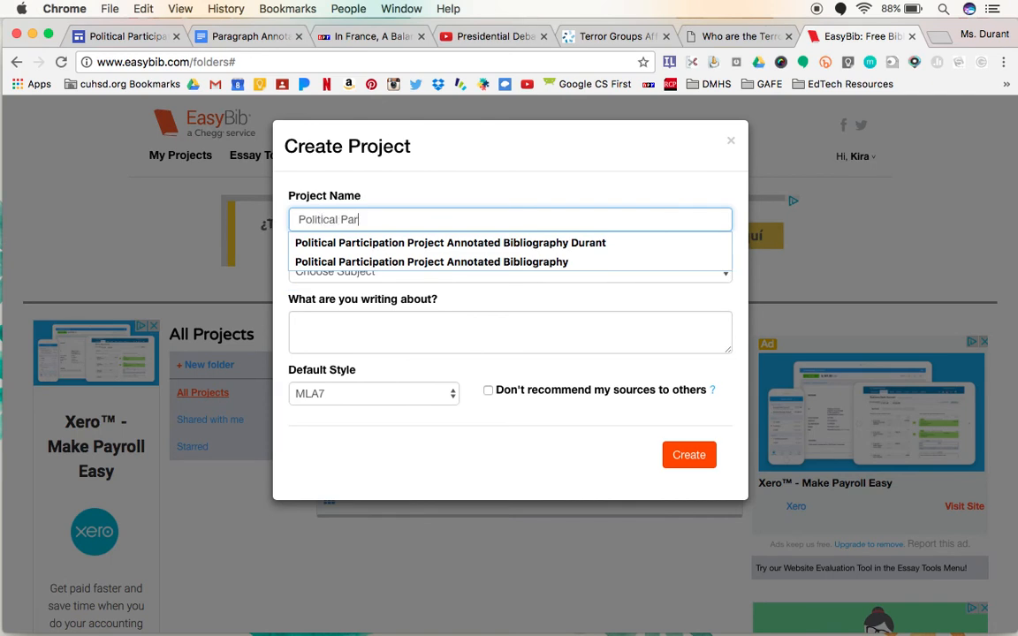
{"action": "left_click", "coordinate": [408, 243]}
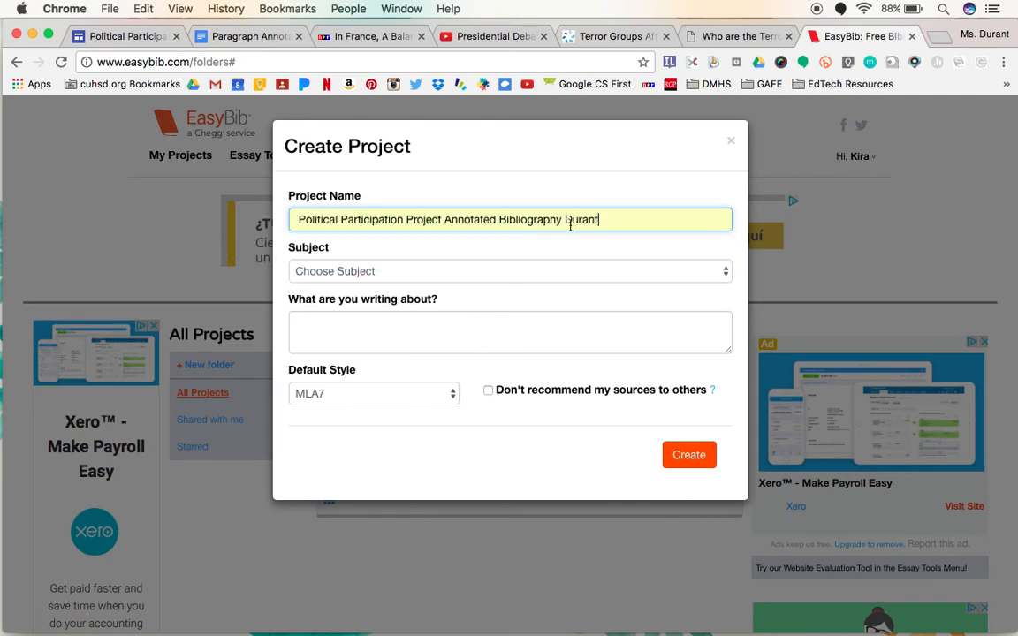
{"action": "left_click", "coordinate": [716, 268]}
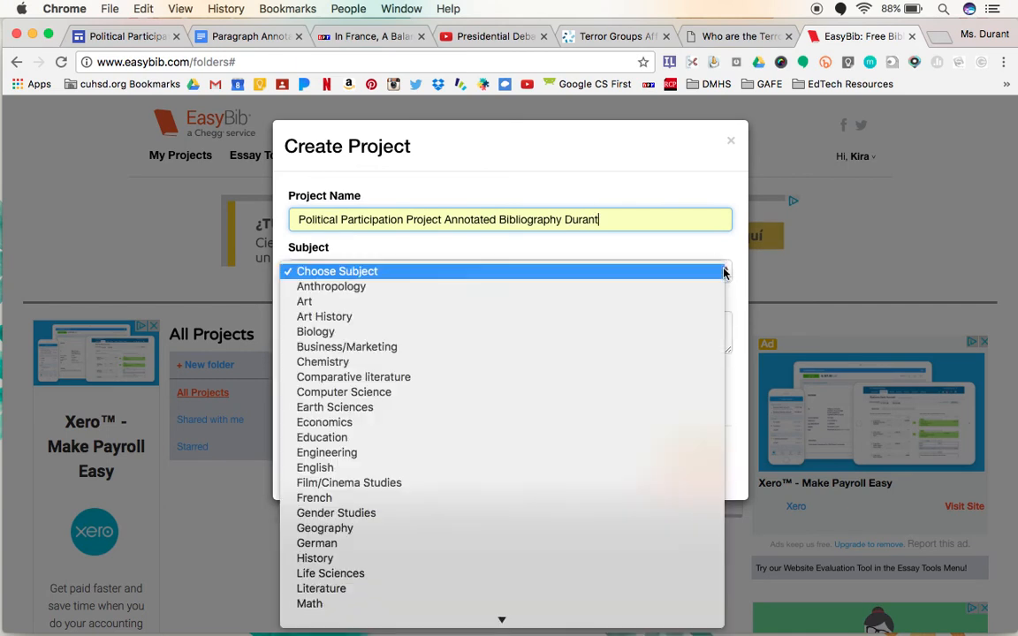
{"action": "left_click", "coordinate": [508, 439]}
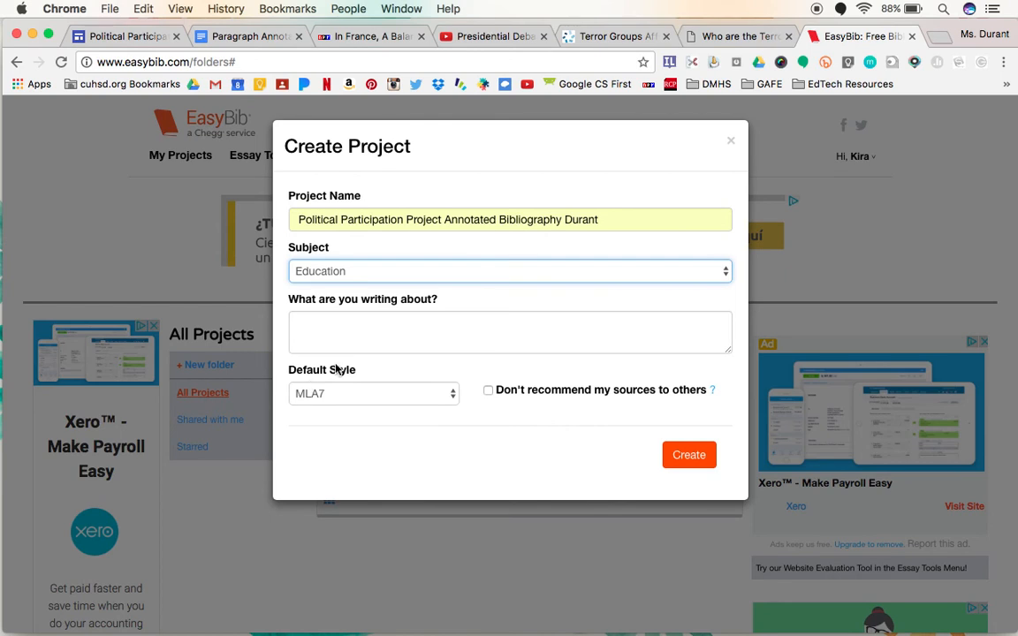
{"action": "left_click", "coordinate": [685, 454]}
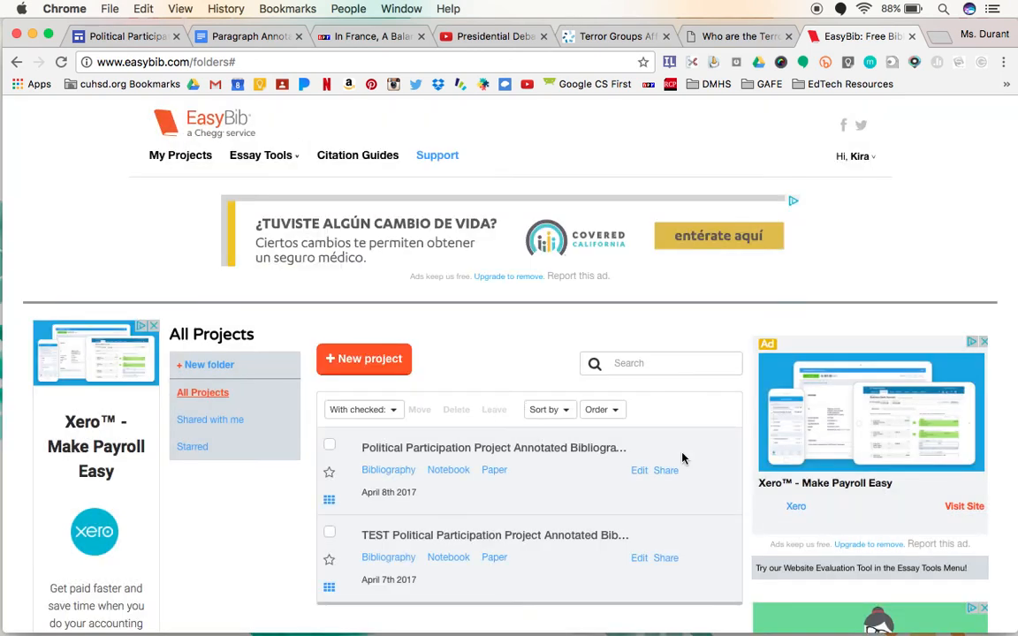
- Open the bibliography of the new Political Participation project, ready to add a website citation
{"action": "scroll", "coordinate": [685, 458], "scroll_direction": "down", "scroll_amount": 1}
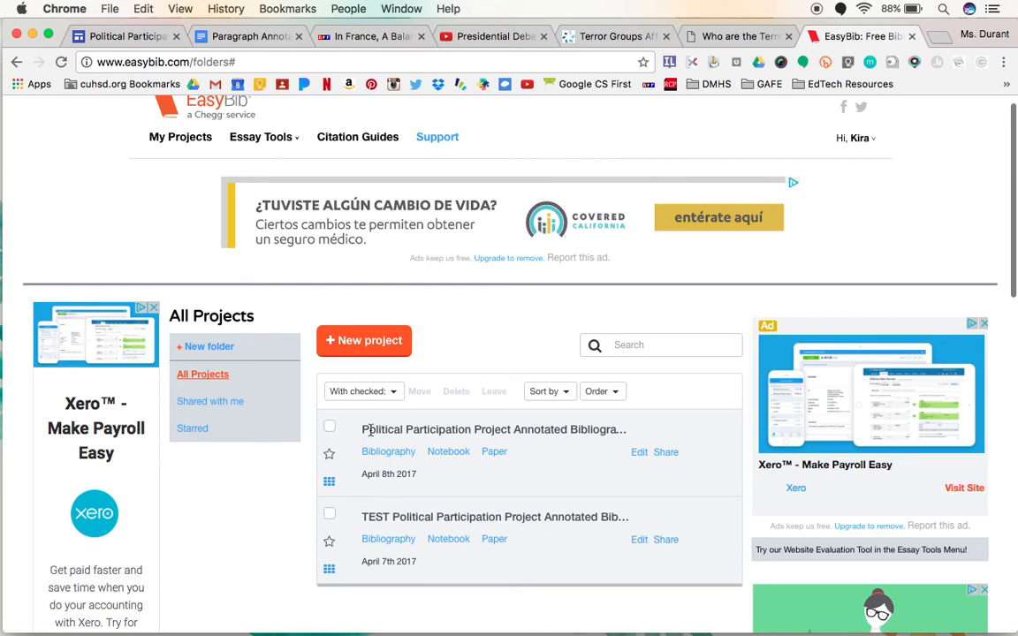
{"action": "left_click", "coordinate": [379, 458]}
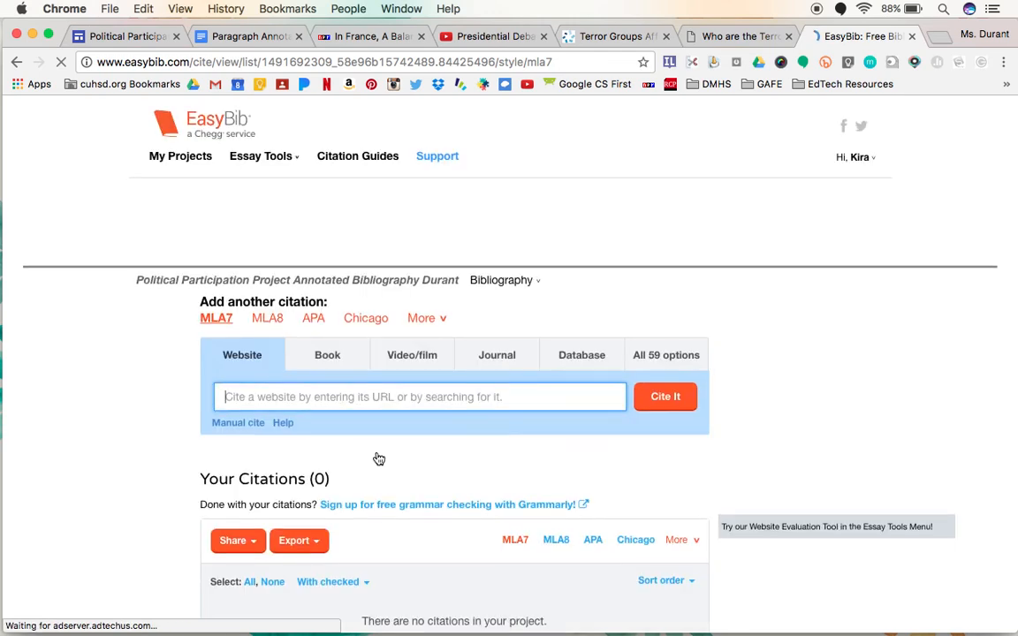
{"action": "scroll", "coordinate": [378, 459], "scroll_direction": "down", "scroll_amount": 1}
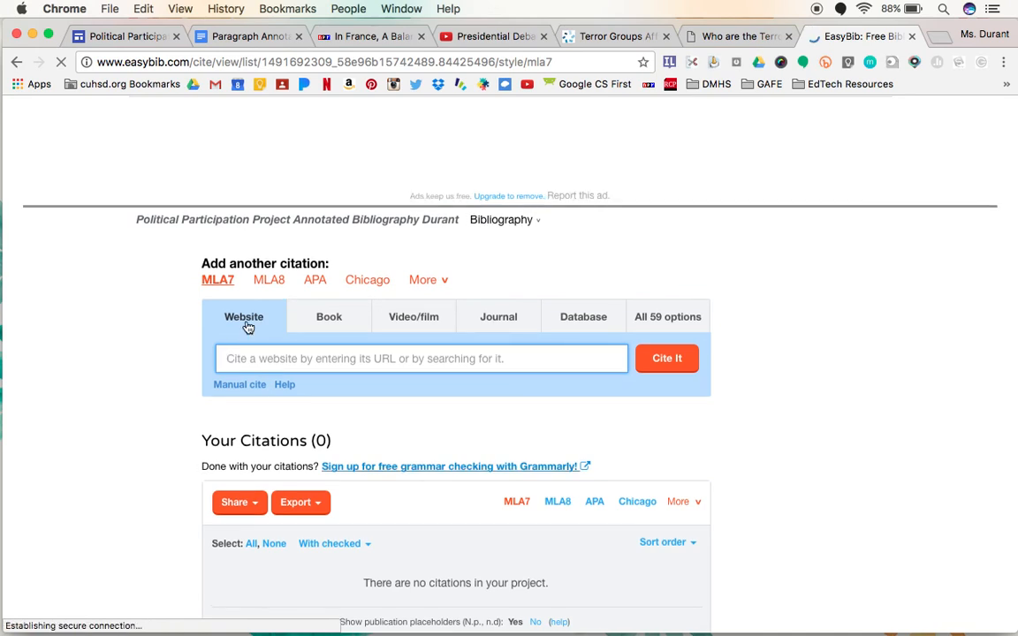
- Copy the web address of the NPR article "In France, A Balancing Act Between Liberty And Security"
{"action": "left_click", "coordinate": [353, 39]}
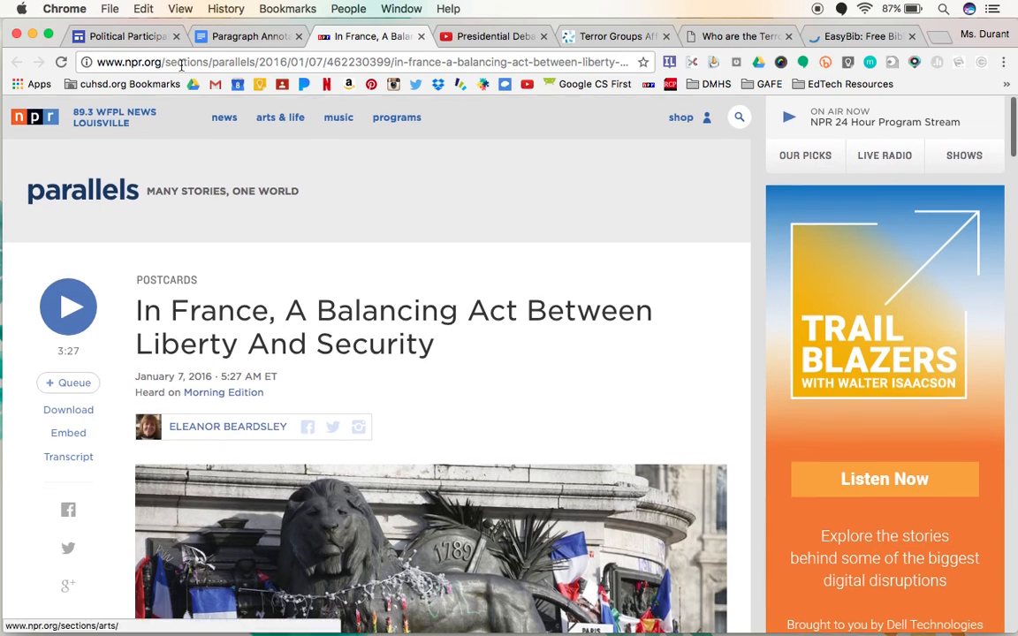
{"action": "left_click", "coordinate": [237, 64]}
{"action": "right_click", "coordinate": [237, 64]}
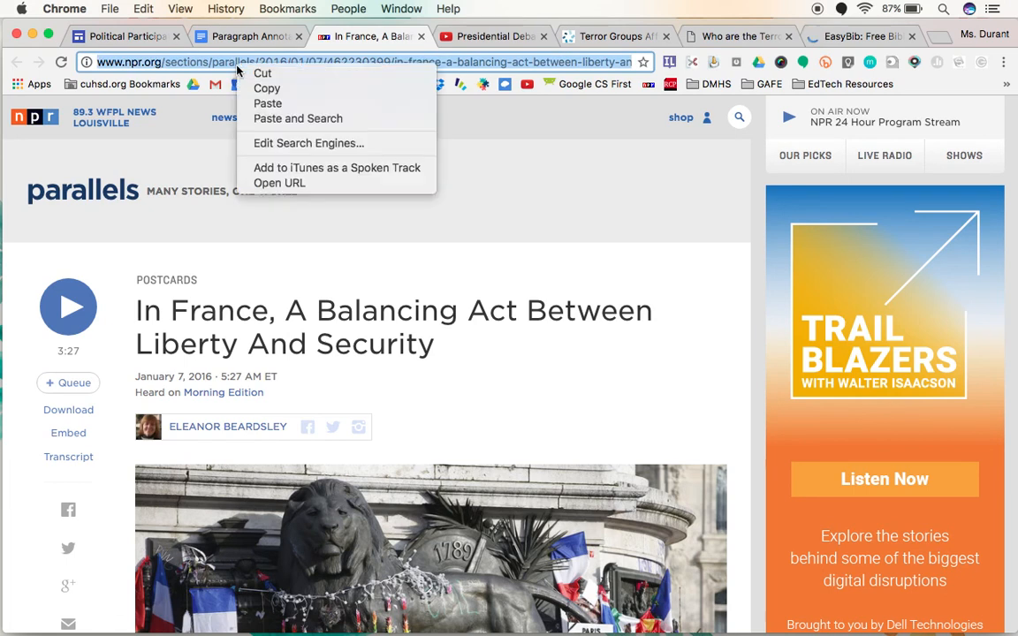
{"action": "left_click", "coordinate": [257, 89]}
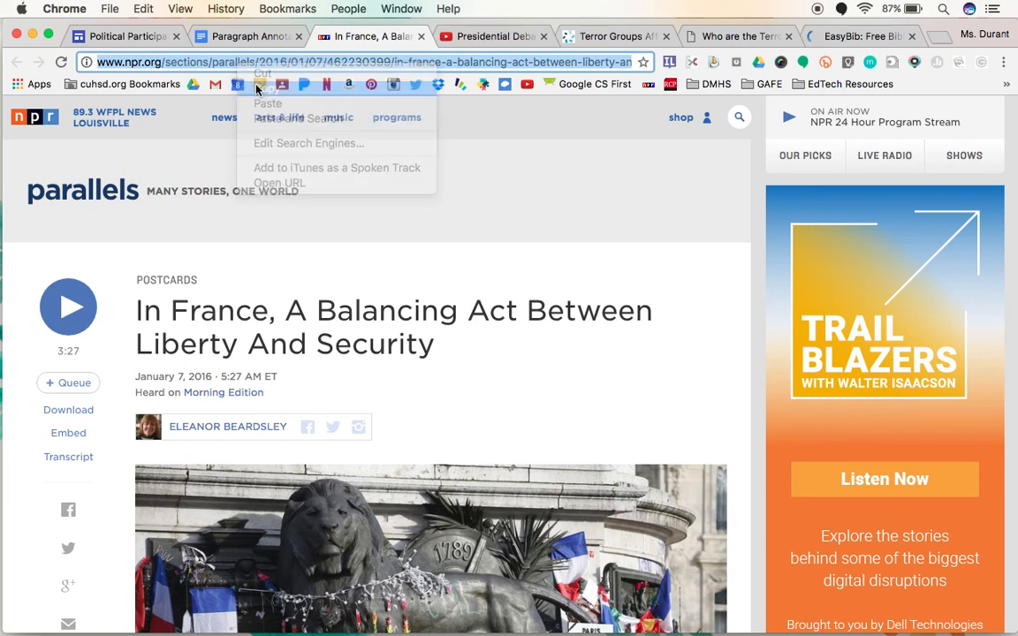
- Switch to the EasyBib project and look up a website citation using the copied NPR article address
{"action": "left_click", "coordinate": [836, 37]}
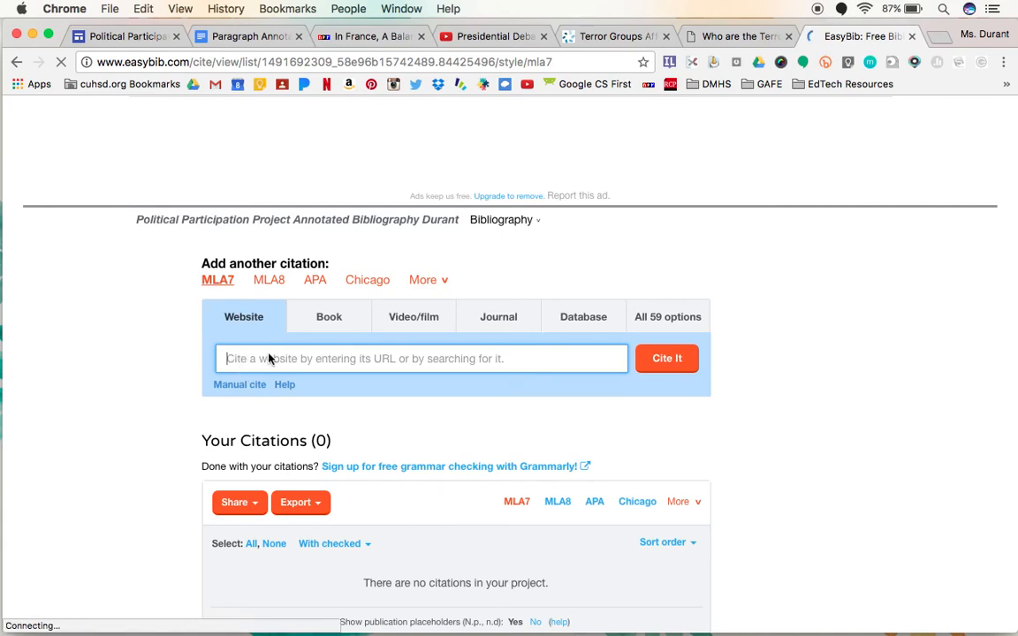
{"action": "scroll", "coordinate": [255, 476], "scroll_direction": "down", "scroll_amount": 2}
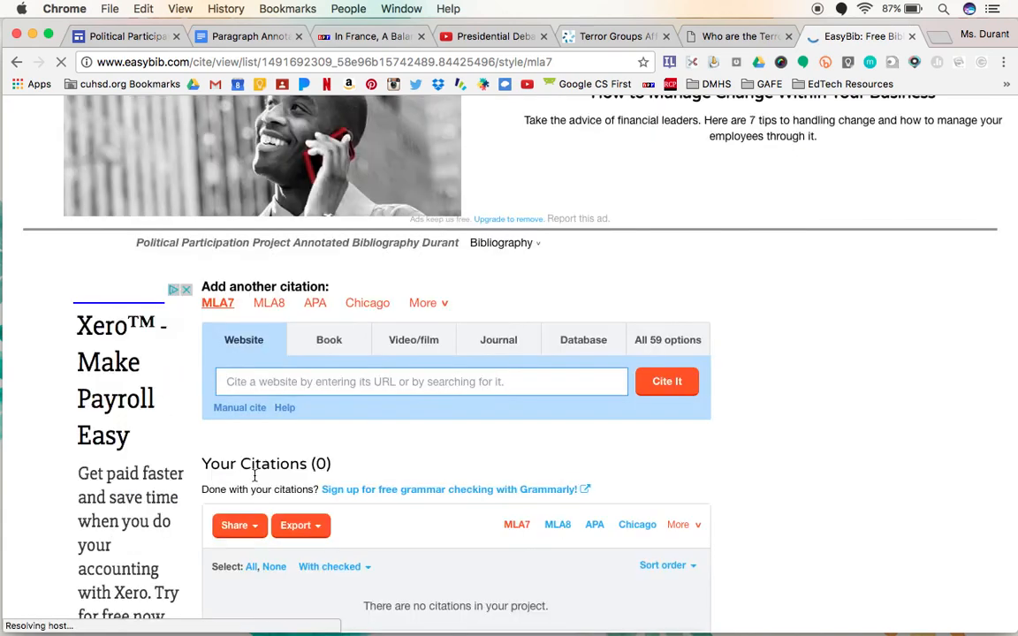
{"action": "left_click", "coordinate": [241, 381]}
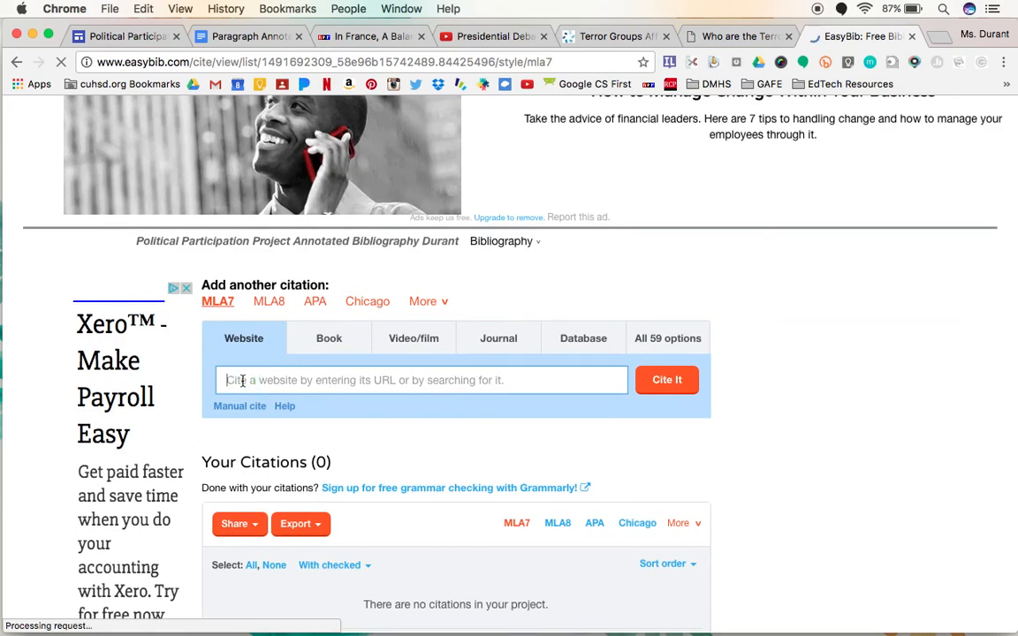
{"action": "right_click", "coordinate": [243, 386]}
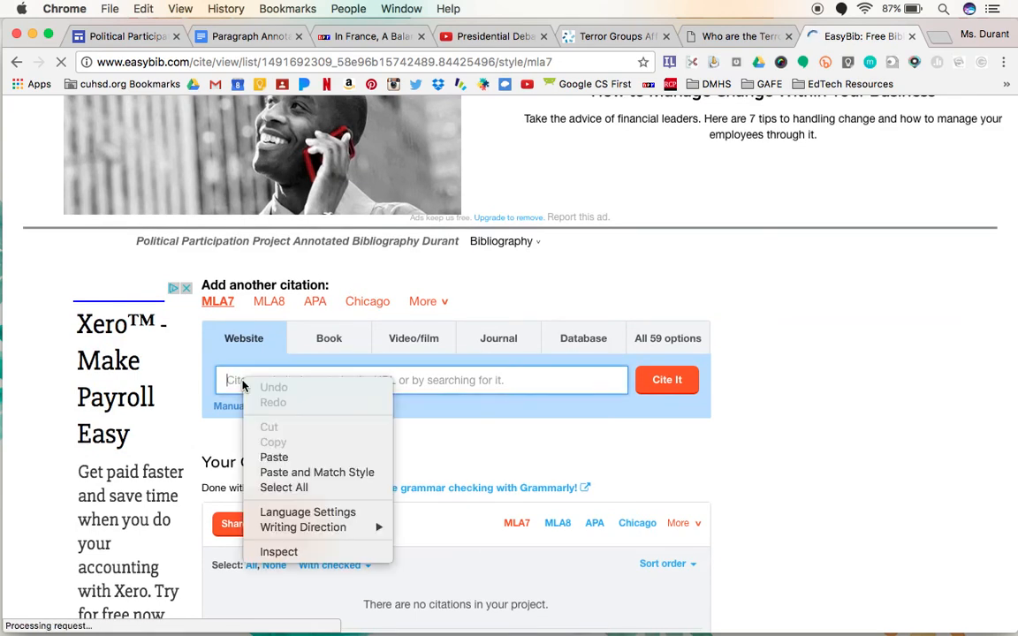
{"action": "left_click", "coordinate": [274, 457]}
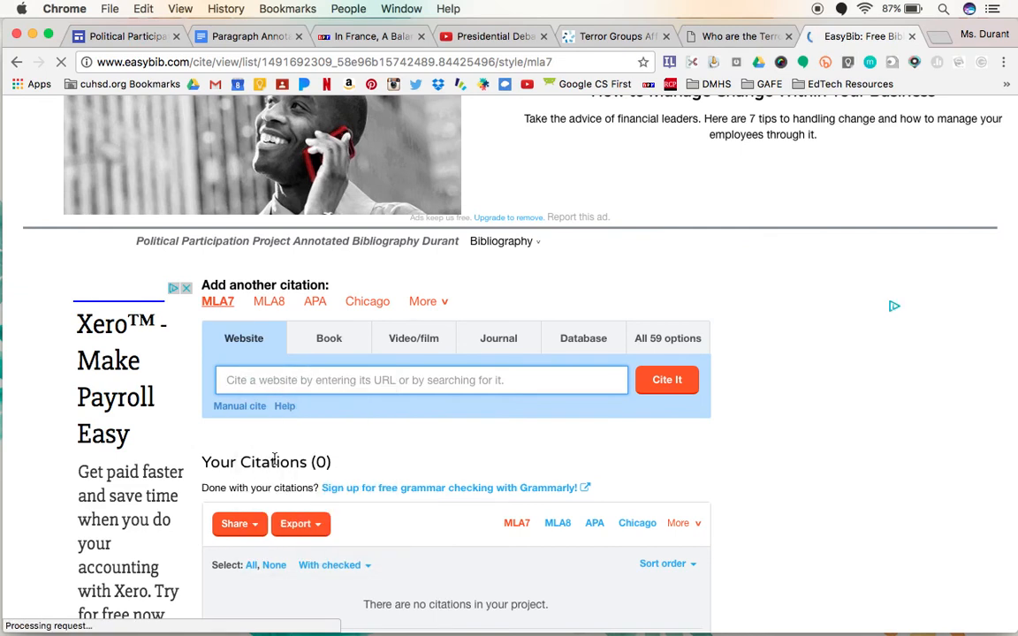
{"action": "left_click", "coordinate": [256, 383]}
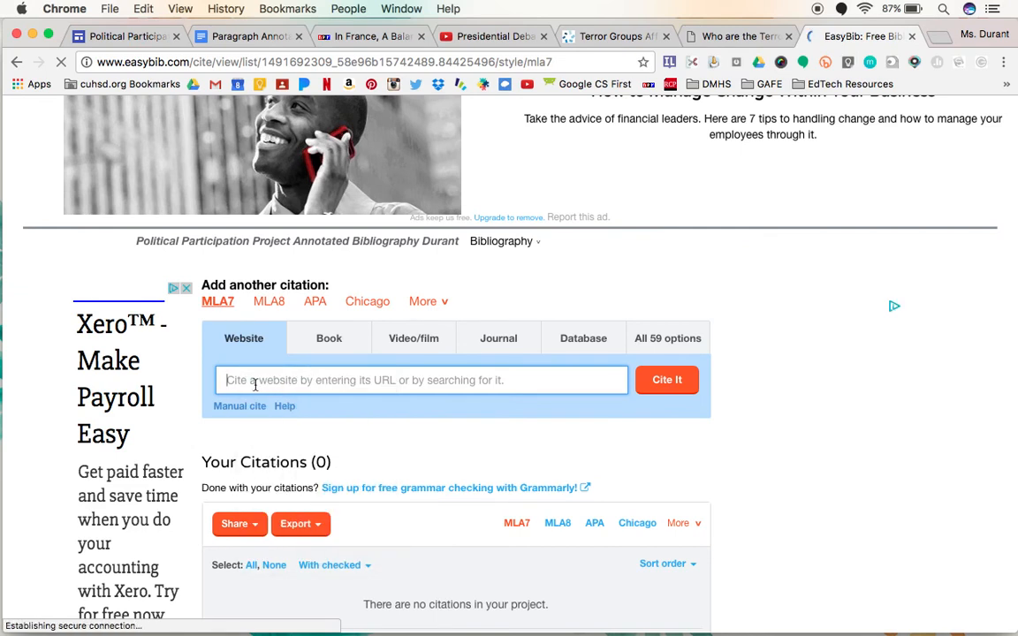
{"action": "key", "text": "super+v"}
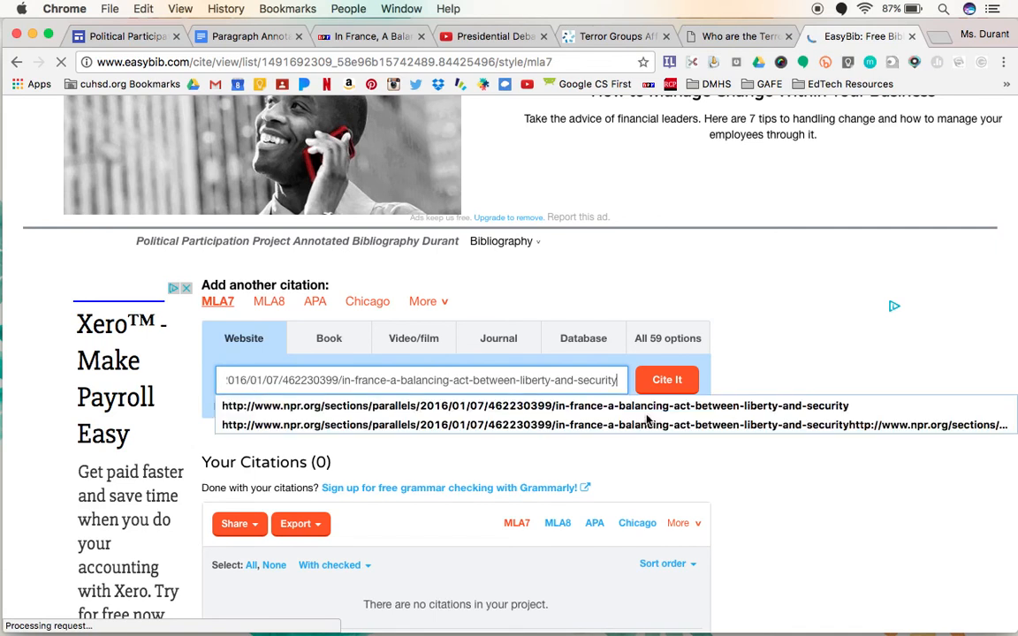
{"action": "left_click", "coordinate": [661, 383]}
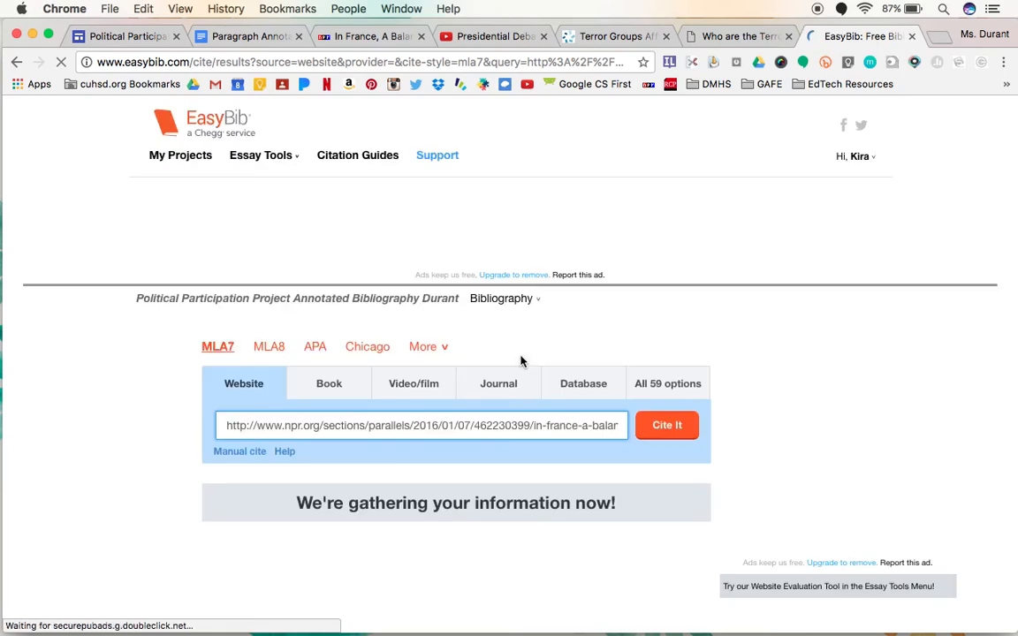
- Cite the NPR search result, check the source information found for it, and continue to the final citation step
{"action": "scroll", "coordinate": [543, 443], "scroll_direction": "down", "scroll_amount": 5}
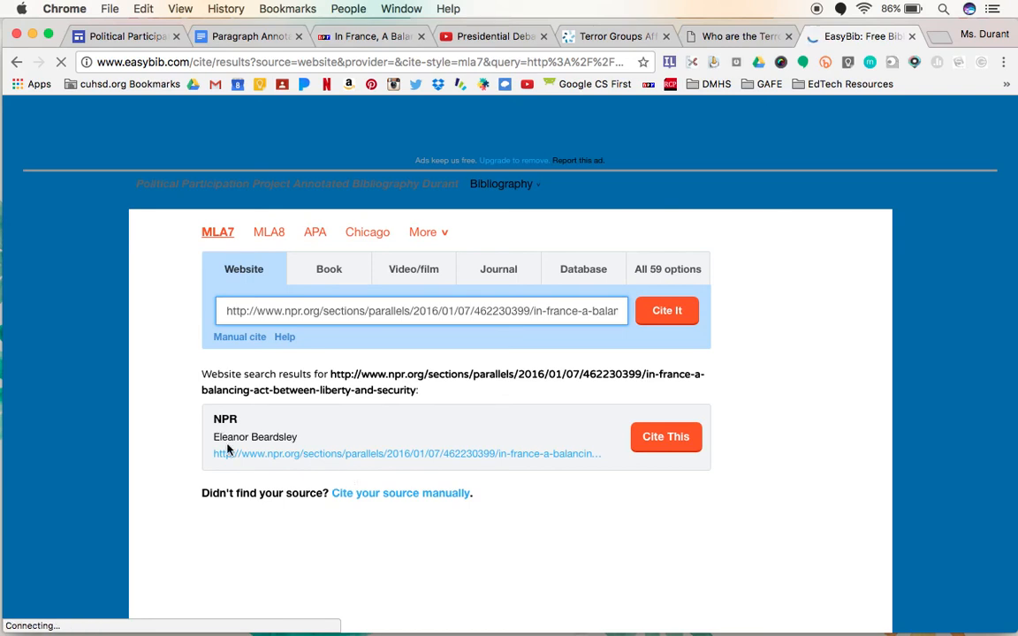
{"action": "left_click", "coordinate": [674, 450]}
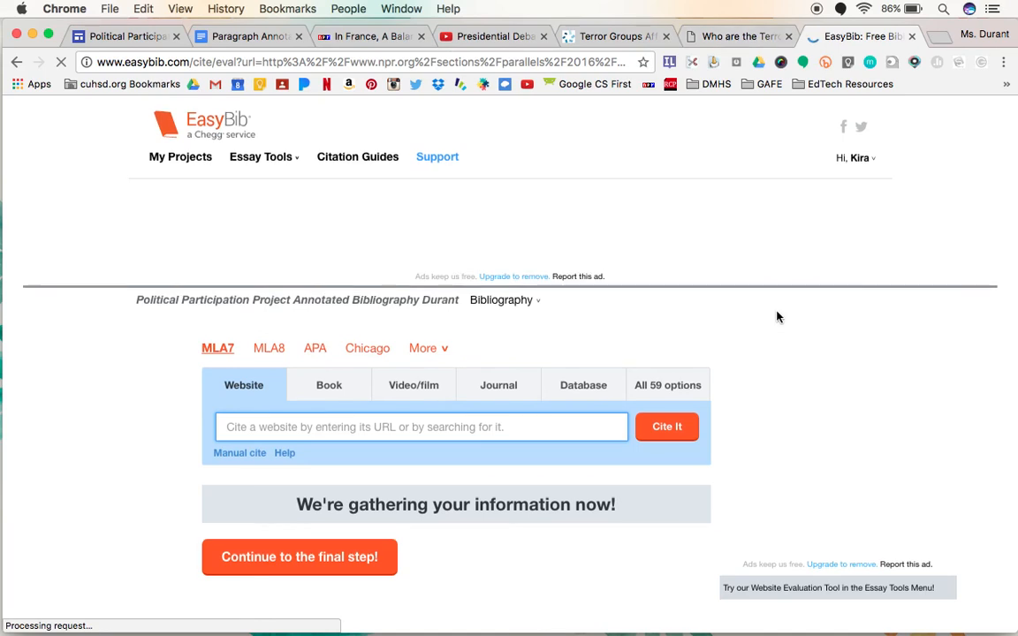
{"action": "scroll", "coordinate": [779, 317], "scroll_direction": "down", "scroll_amount": 1}
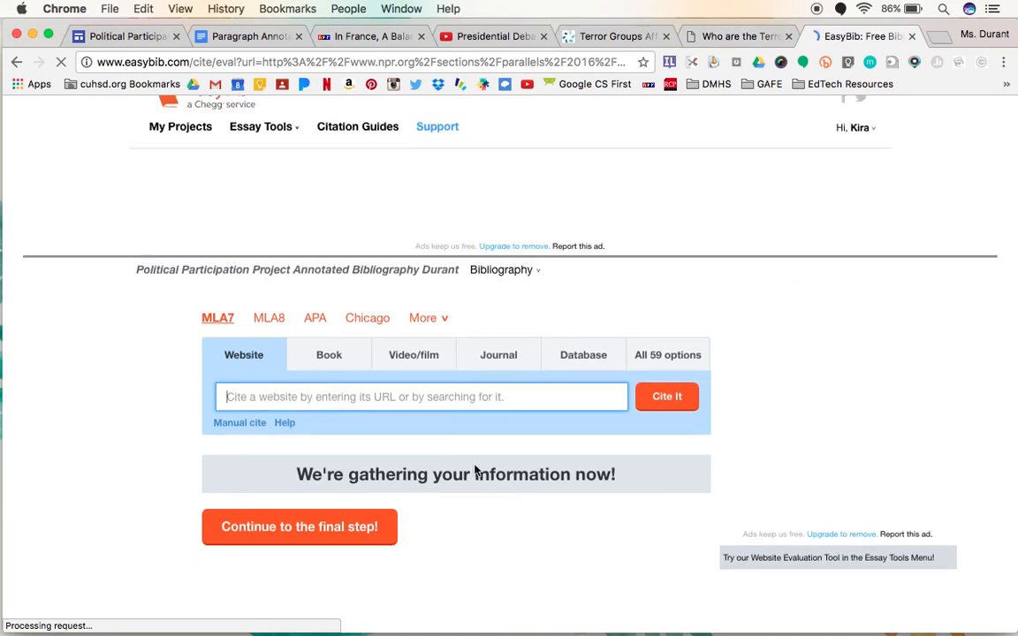
{"action": "scroll", "coordinate": [472, 477], "scroll_direction": "down", "scroll_amount": 3}
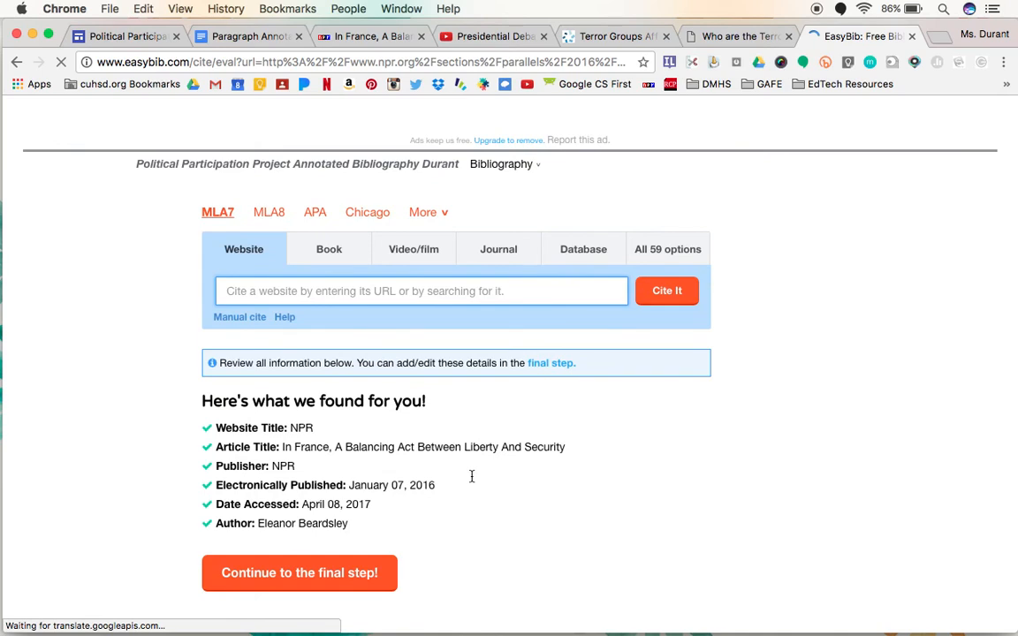
{"action": "scroll", "coordinate": [323, 397], "scroll_direction": "down", "scroll_amount": 1}
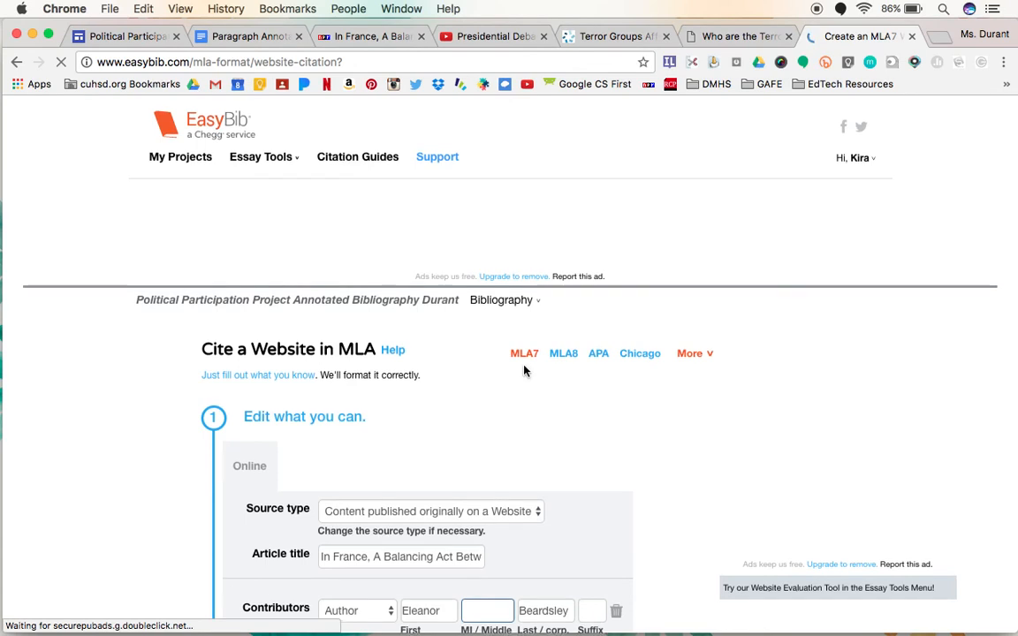
- Review the prefilled source, contributor, publication and date details, and add an annotation field to the website citation
{"action": "scroll", "coordinate": [525, 370], "scroll_direction": "down", "scroll_amount": 5}
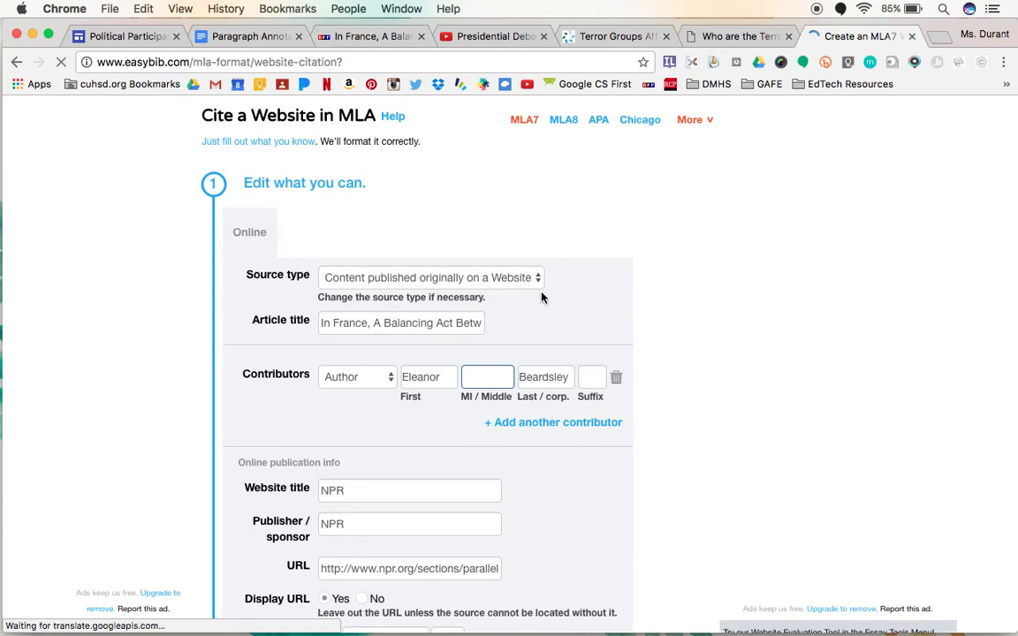
{"action": "scroll", "coordinate": [541, 296], "scroll_direction": "down", "scroll_amount": 1}
{"action": "scroll", "coordinate": [542, 298], "scroll_direction": "down", "scroll_amount": 1}
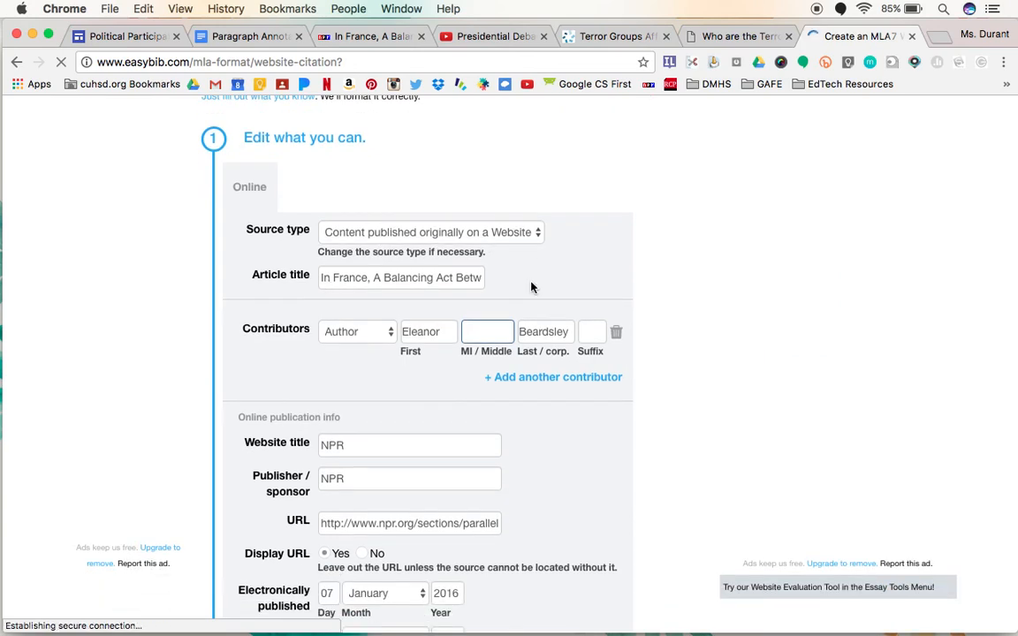
{"action": "scroll", "coordinate": [532, 287], "scroll_direction": "down", "scroll_amount": 2}
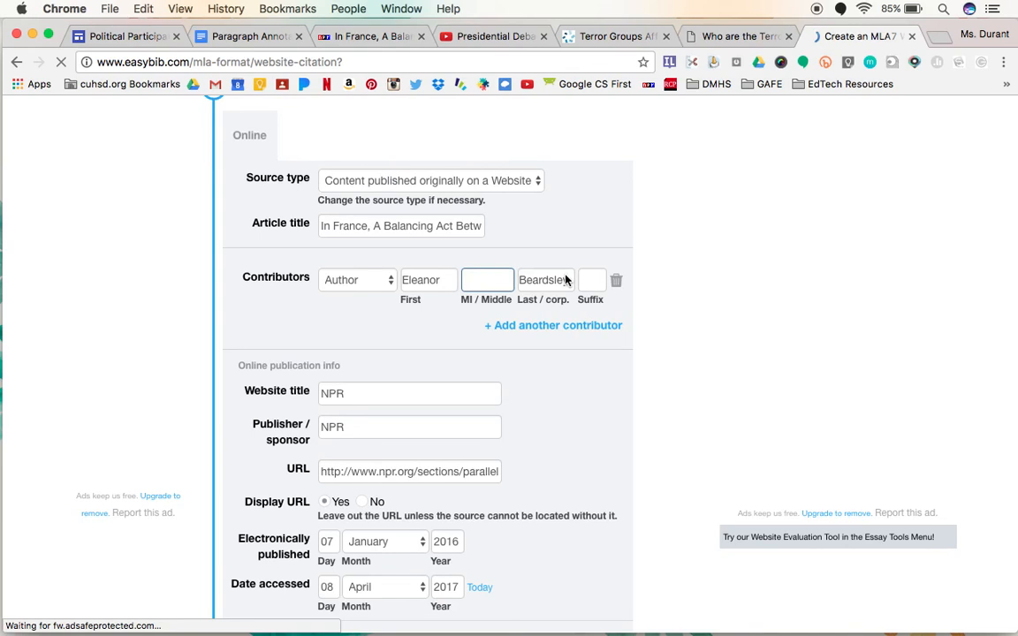
{"action": "scroll", "coordinate": [564, 267], "scroll_direction": "down", "scroll_amount": 1}
{"action": "scroll", "coordinate": [564, 264], "scroll_direction": "down", "scroll_amount": 5}
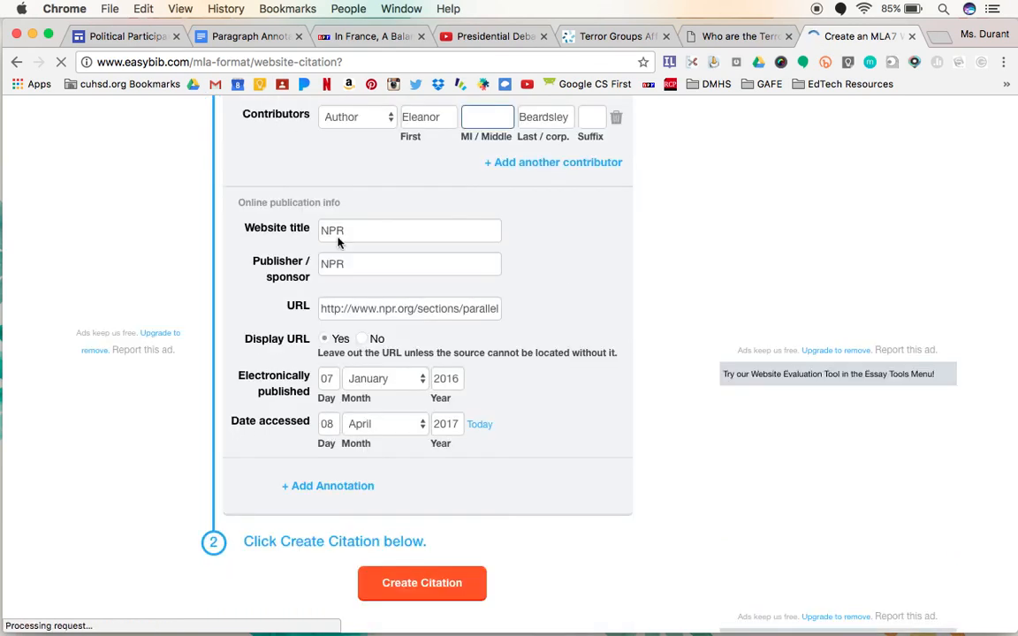
{"action": "scroll", "coordinate": [381, 279], "scroll_direction": "down", "scroll_amount": 2}
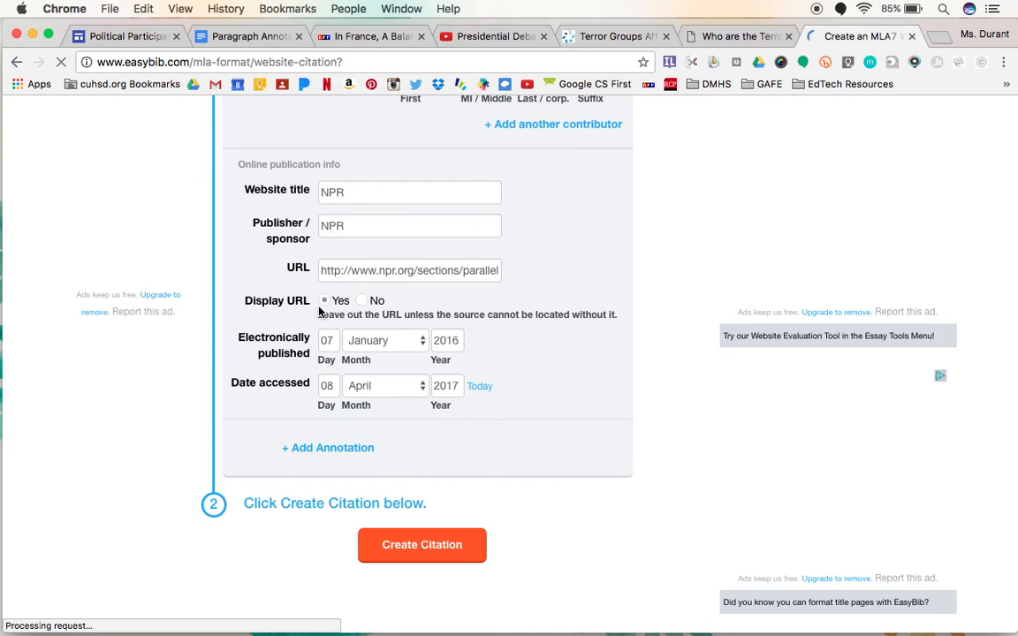
{"action": "scroll", "coordinate": [320, 311], "scroll_direction": "down", "scroll_amount": 4}
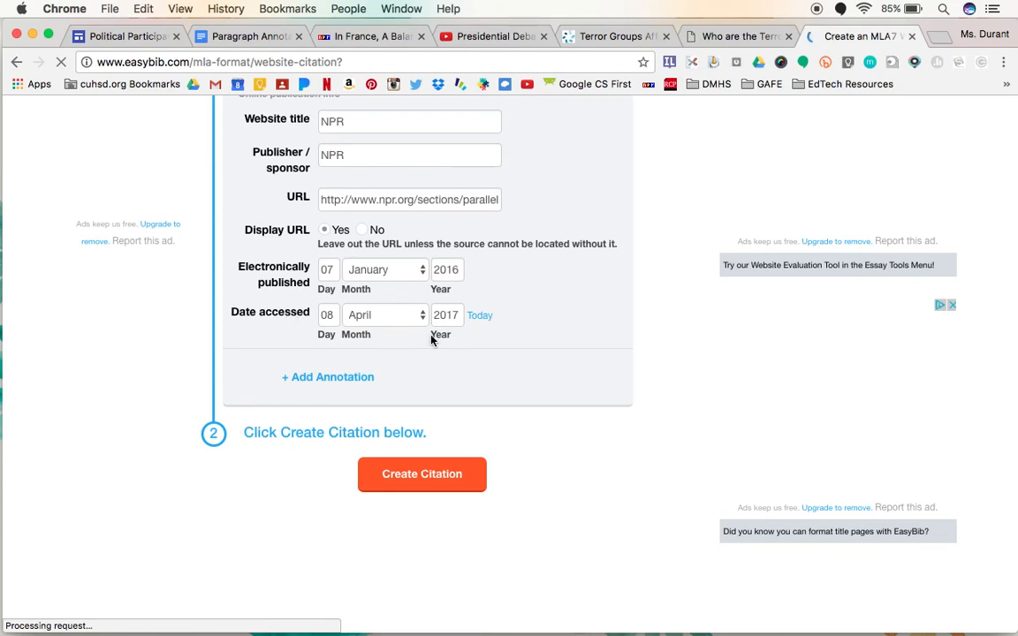
{"action": "scroll", "coordinate": [424, 344], "scroll_direction": "down", "scroll_amount": 1}
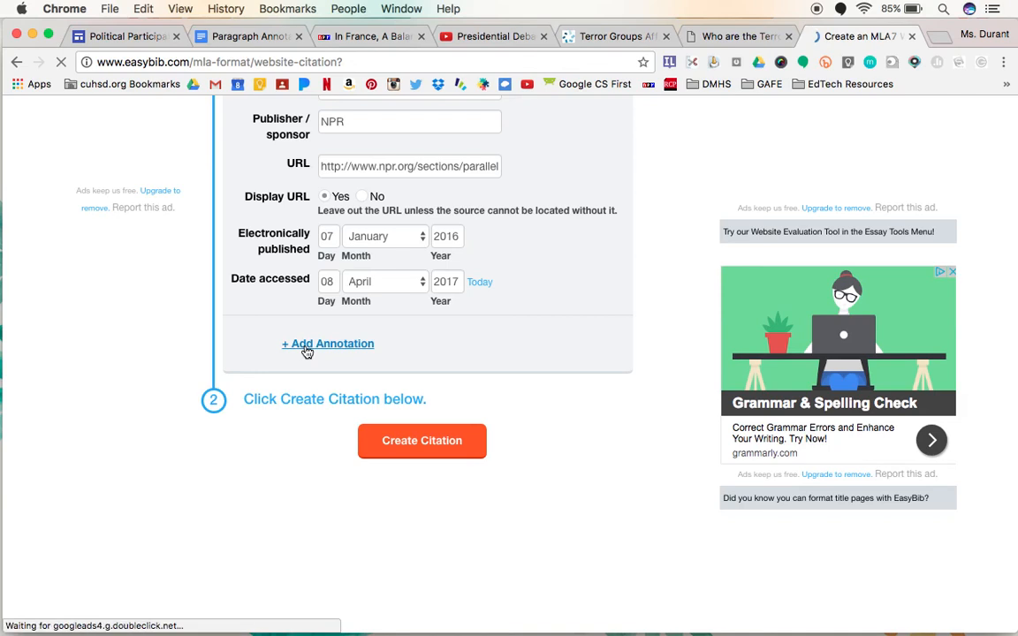
{"action": "left_click", "coordinate": [307, 351]}
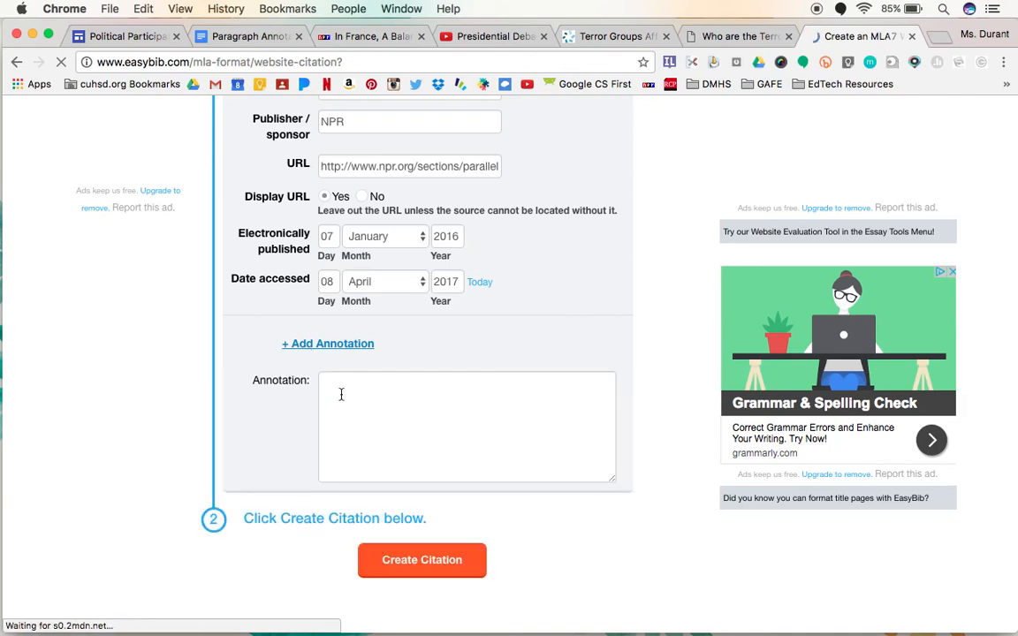
- Copy the entire annotation paragraph for the NPR article from the "Paragraph Annotation Example" document
{"action": "left_click", "coordinate": [251, 40]}
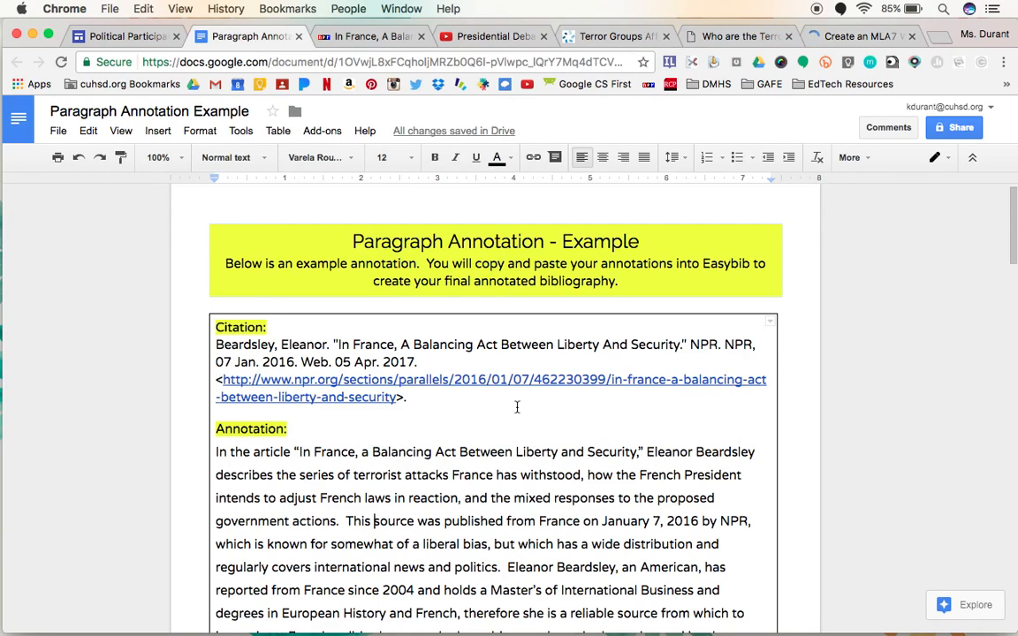
{"action": "scroll", "coordinate": [517, 408], "scroll_direction": "up", "scroll_amount": 1}
{"action": "scroll", "coordinate": [520, 324], "scroll_direction": "down", "scroll_amount": 3}
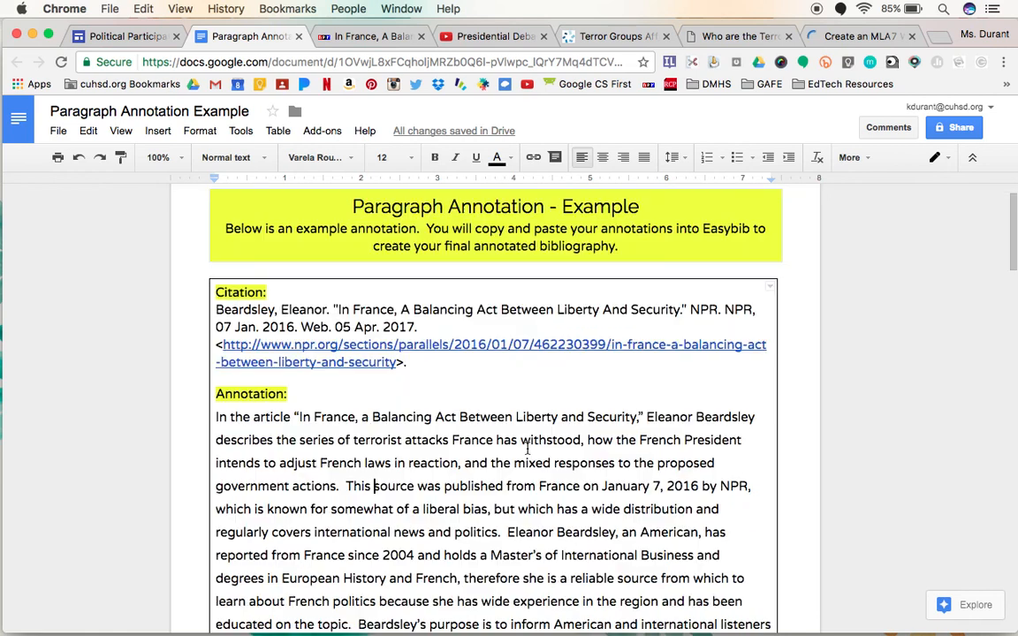
{"action": "scroll", "coordinate": [489, 442], "scroll_direction": "down", "scroll_amount": 8}
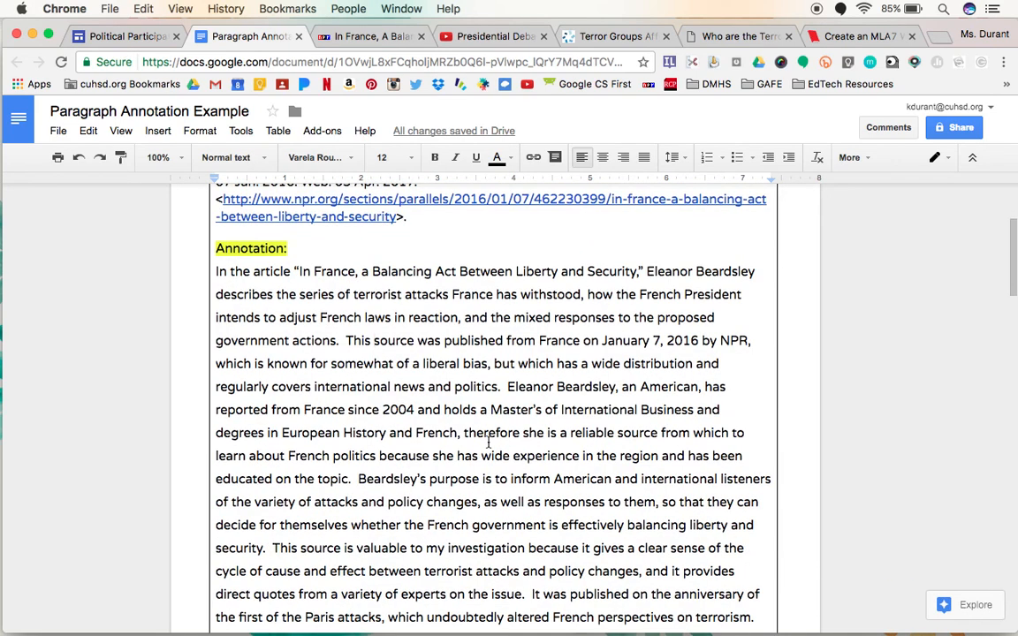
{"action": "scroll", "coordinate": [488, 442], "scroll_direction": "down", "scroll_amount": 2}
{"action": "left_click", "coordinate": [215, 241]}
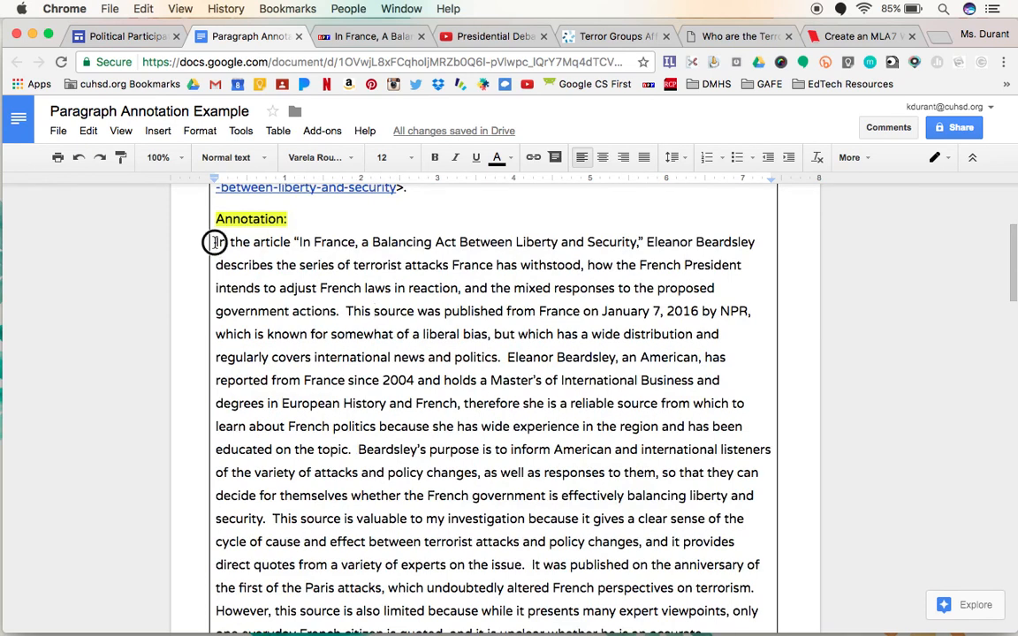
{"action": "scroll", "coordinate": [283, 305], "scroll_direction": "down", "scroll_amount": 8}
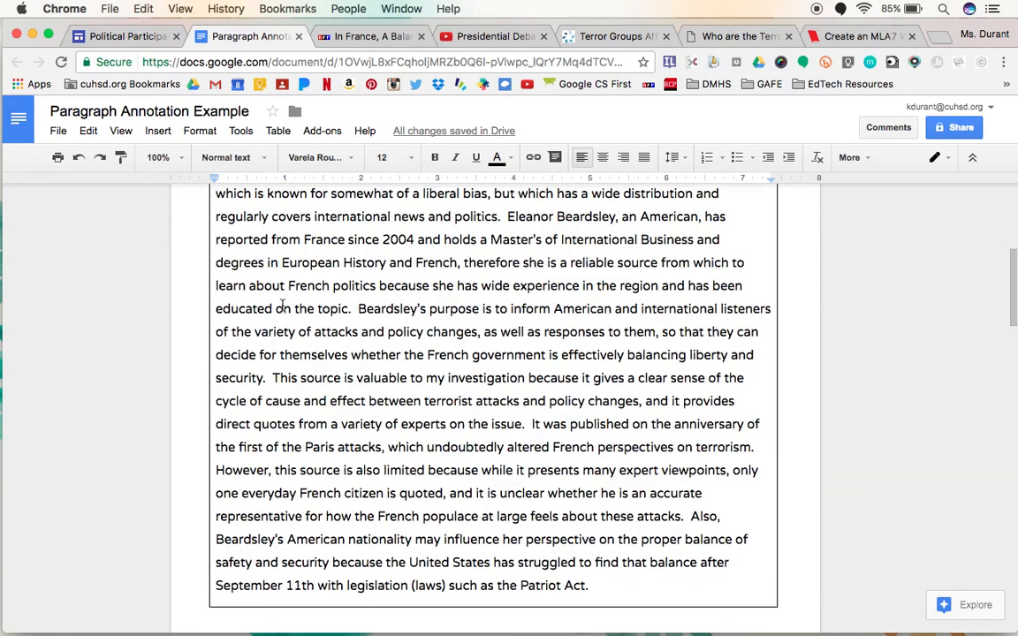
{"action": "scroll", "coordinate": [283, 305], "scroll_direction": "down", "scroll_amount": 6}
{"action": "left_click", "coordinate": [596, 479], "text": "shift"}
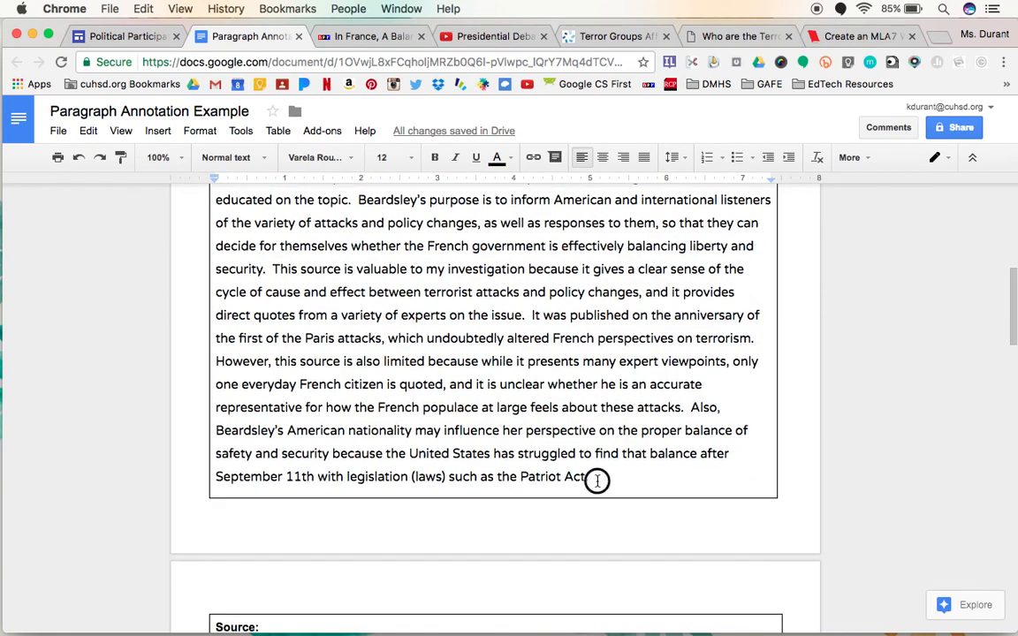
{"action": "right_click", "coordinate": [523, 374]}
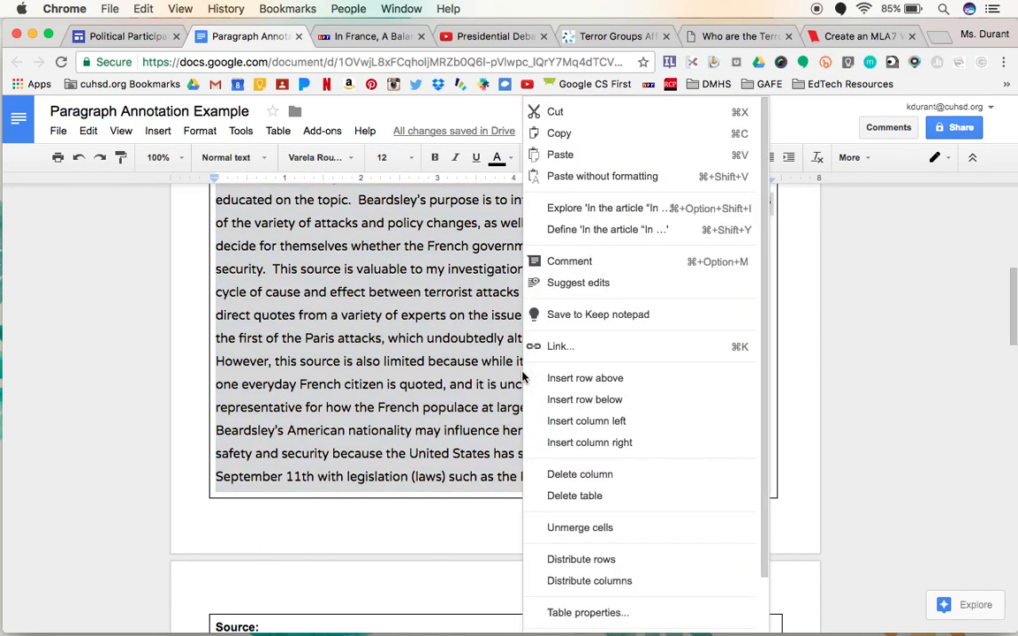
{"action": "left_click", "coordinate": [552, 134]}
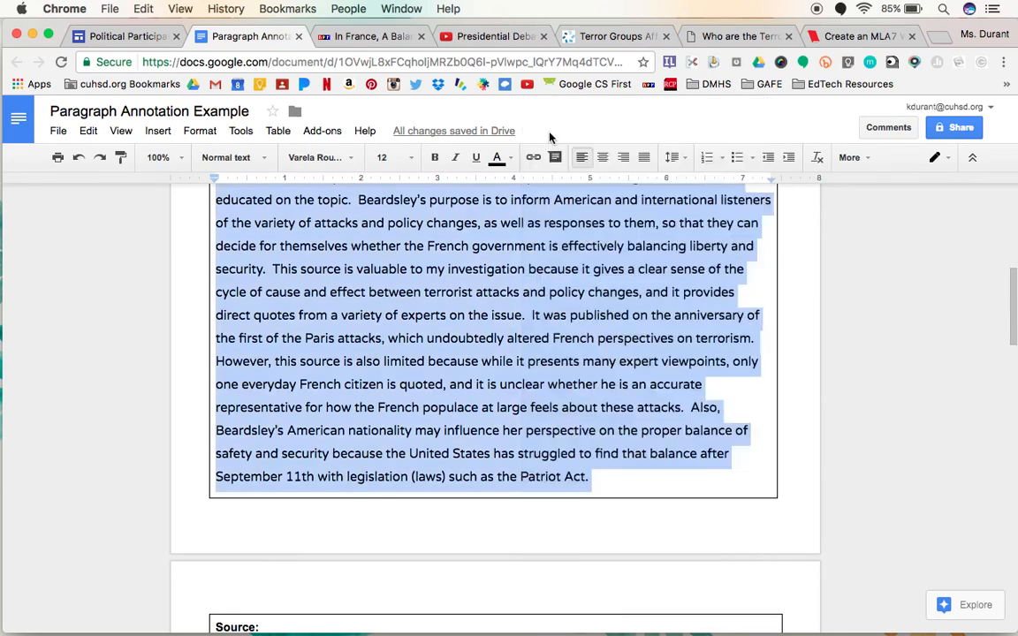
{"action": "scroll", "coordinate": [553, 296], "scroll_direction": "down", "scroll_amount": 3}
{"action": "scroll", "coordinate": [554, 298], "scroll_direction": "up", "scroll_amount": 3}
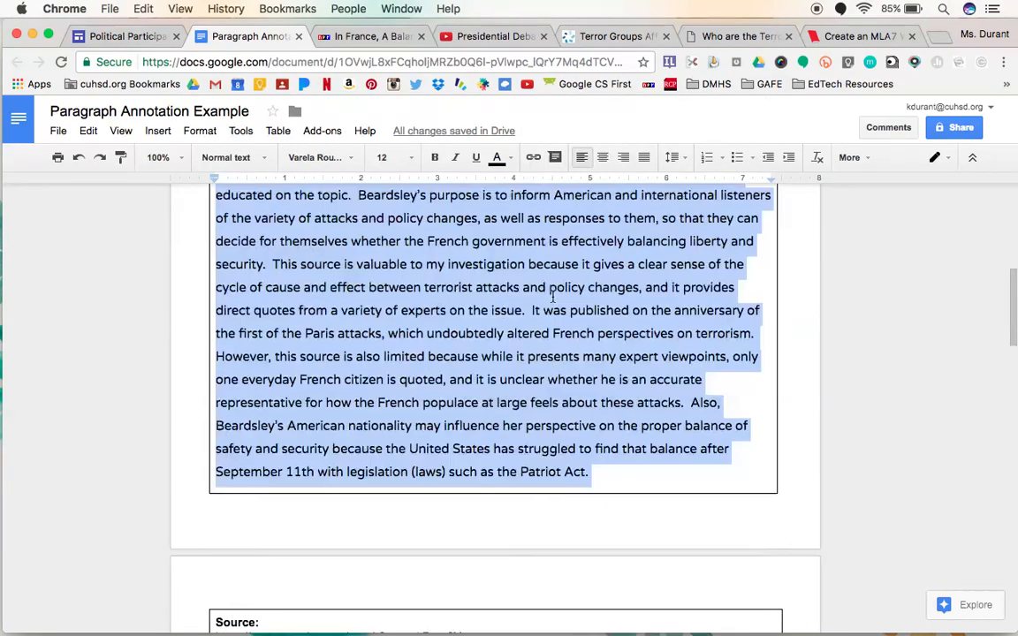
{"action": "scroll", "coordinate": [552, 299], "scroll_direction": "up", "scroll_amount": 5}
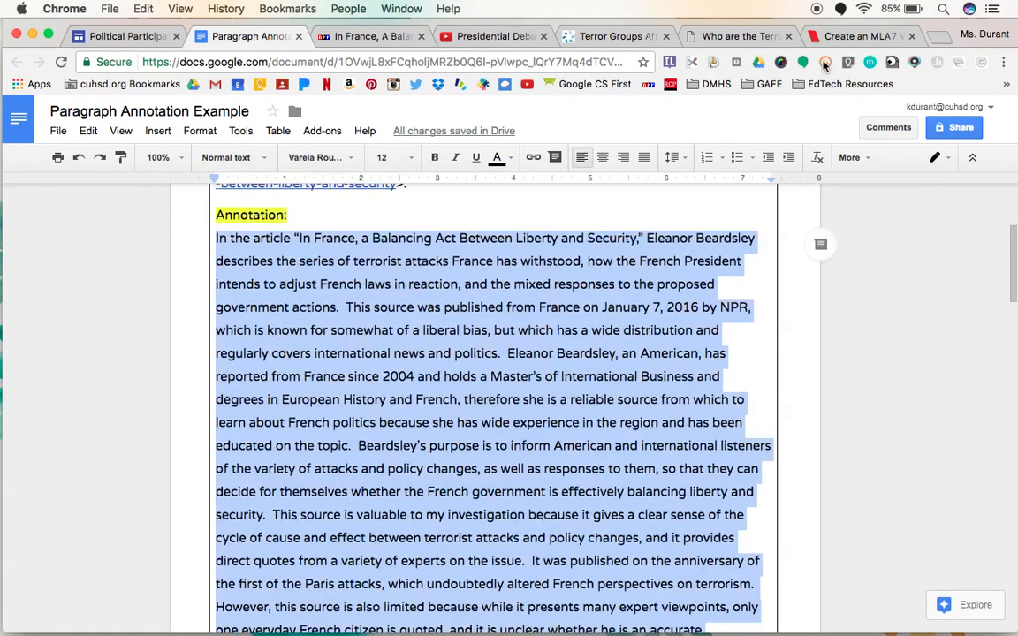
- Return to the EasyBib citation form, paste the copied paragraph as the annotation, and check its text from the beginning
{"action": "left_click", "coordinate": [845, 36]}
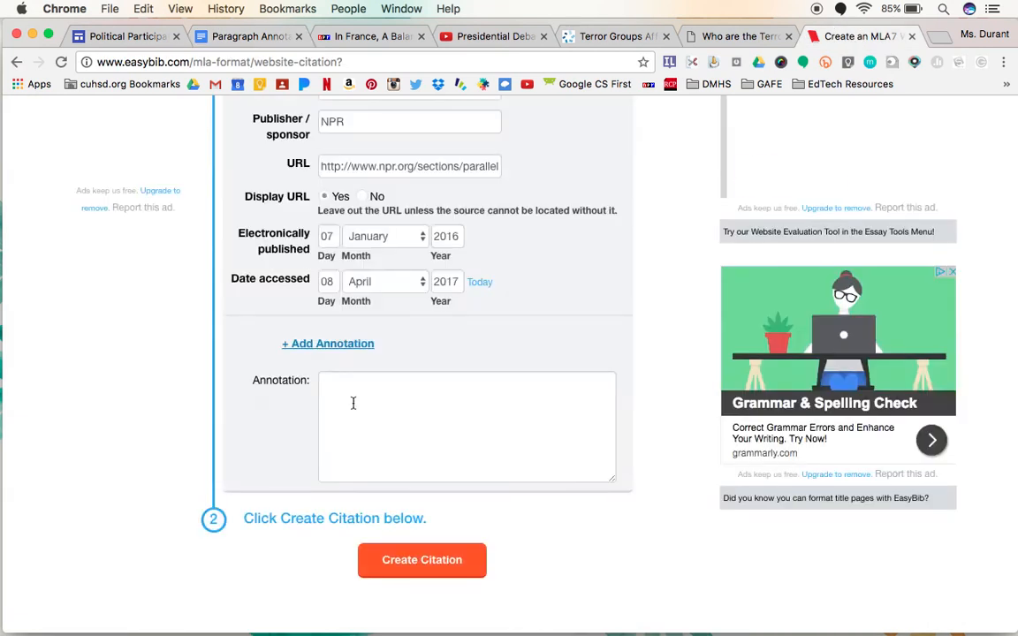
{"action": "left_click", "coordinate": [350, 404]}
{"action": "right_click", "coordinate": [352, 402]}
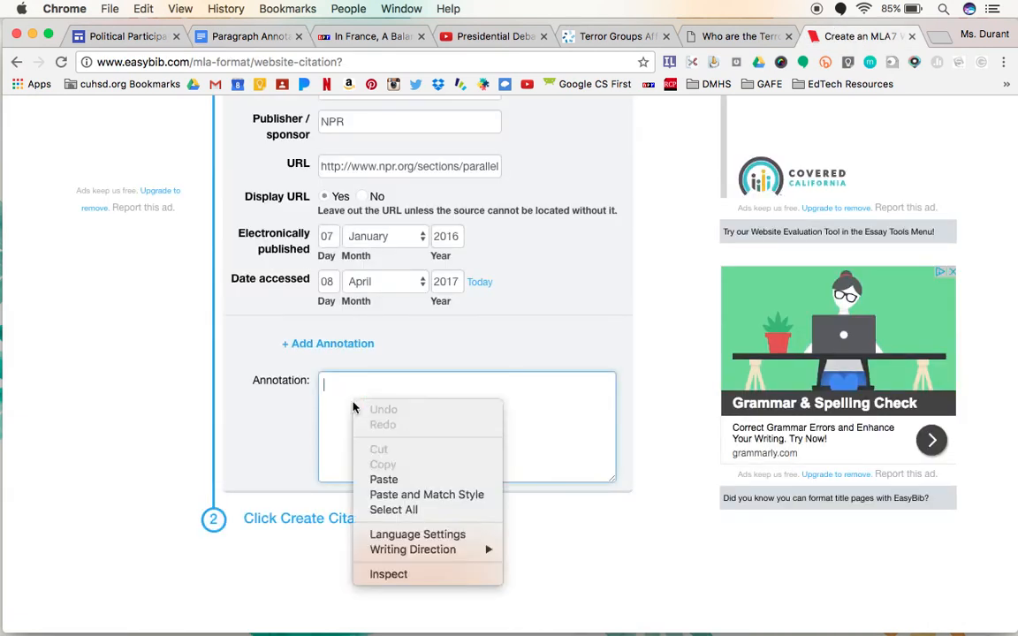
{"action": "left_click", "coordinate": [382, 480]}
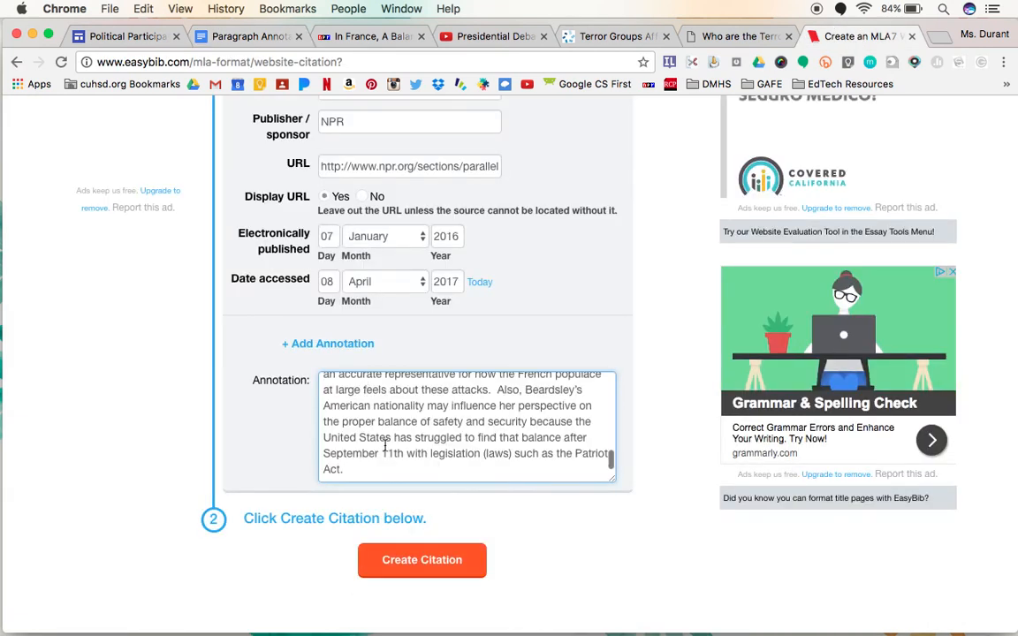
{"action": "scroll", "coordinate": [384, 446], "scroll_direction": "down", "scroll_amount": 1}
{"action": "scroll", "coordinate": [385, 447], "scroll_direction": "up", "scroll_amount": 2}
{"action": "scroll", "coordinate": [384, 447], "scroll_direction": "up", "scroll_amount": 5}
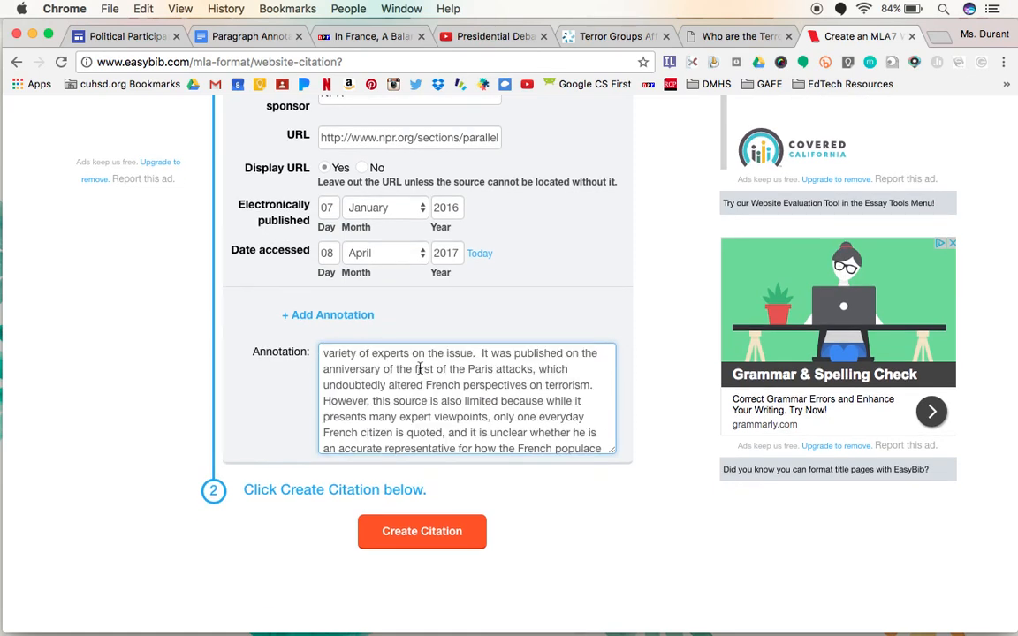
{"action": "scroll", "coordinate": [419, 368], "scroll_direction": "up", "scroll_amount": 3}
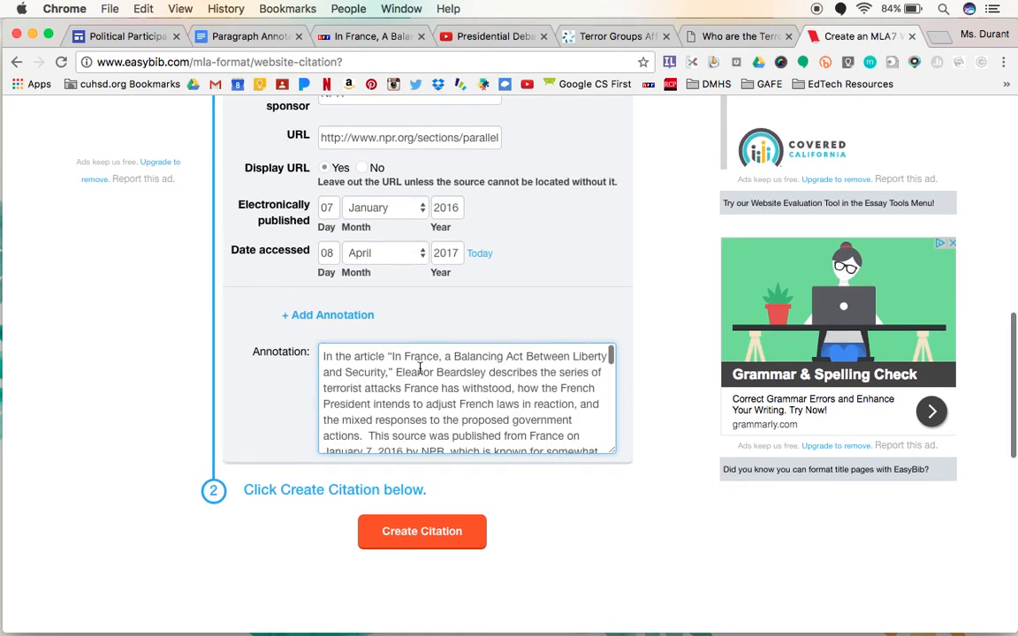
{"action": "scroll", "coordinate": [420, 368], "scroll_direction": "up", "scroll_amount": 1}
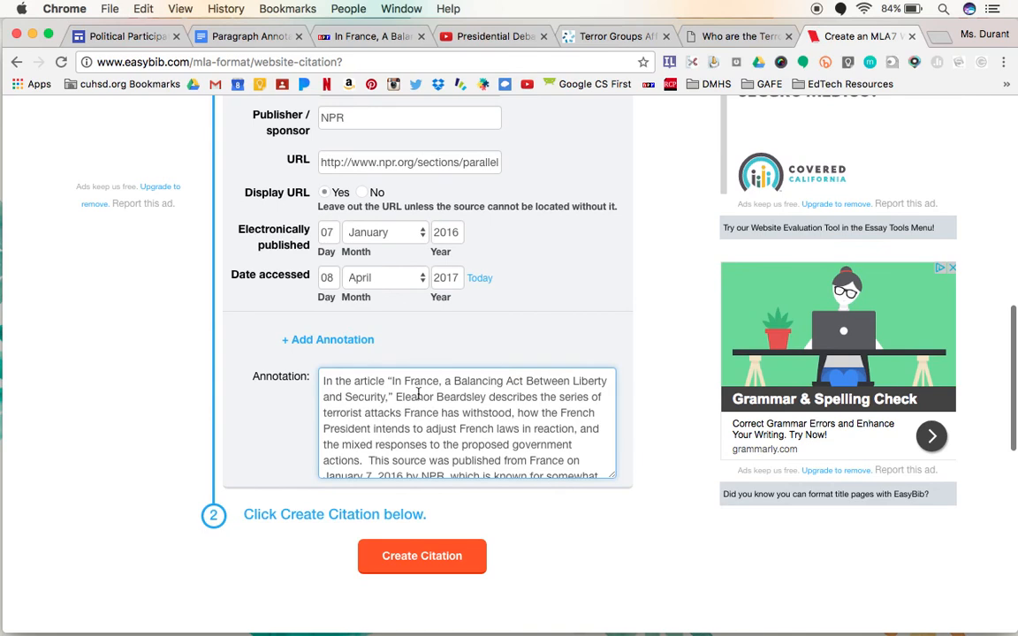
- Create the annotated website citation and review the resulting bibliography entry
{"action": "left_click", "coordinate": [410, 566]}
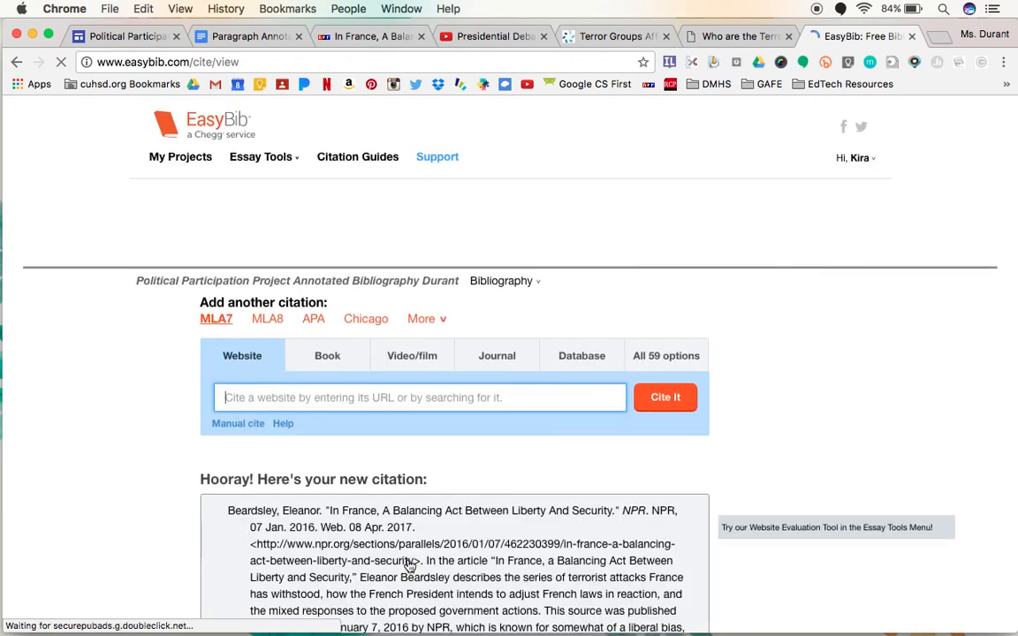
{"action": "scroll", "coordinate": [409, 566], "scroll_direction": "down", "scroll_amount": 2}
{"action": "scroll", "coordinate": [410, 566], "scroll_direction": "down", "scroll_amount": 2}
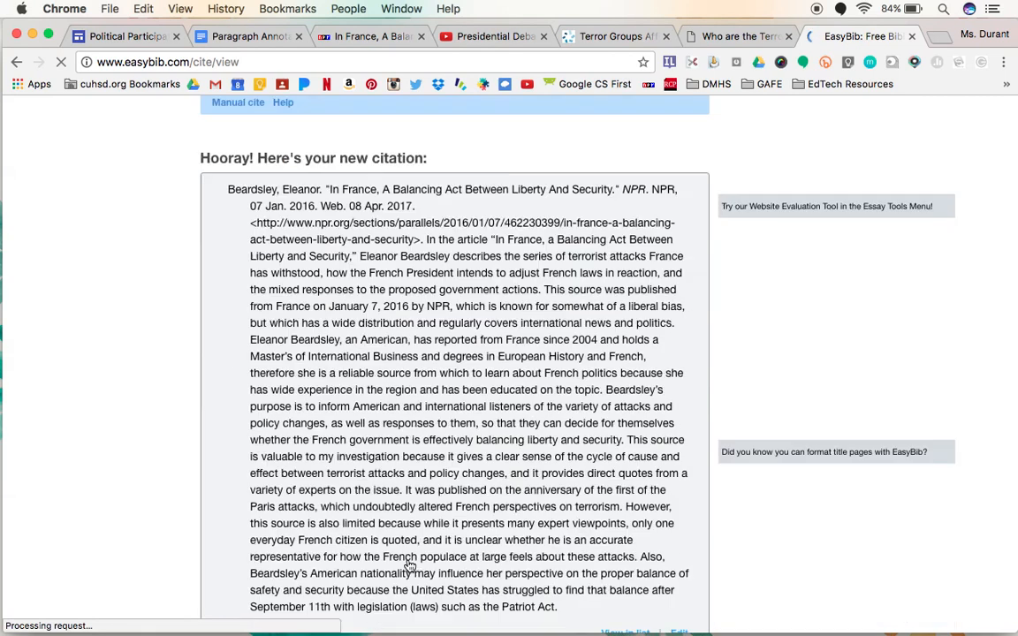